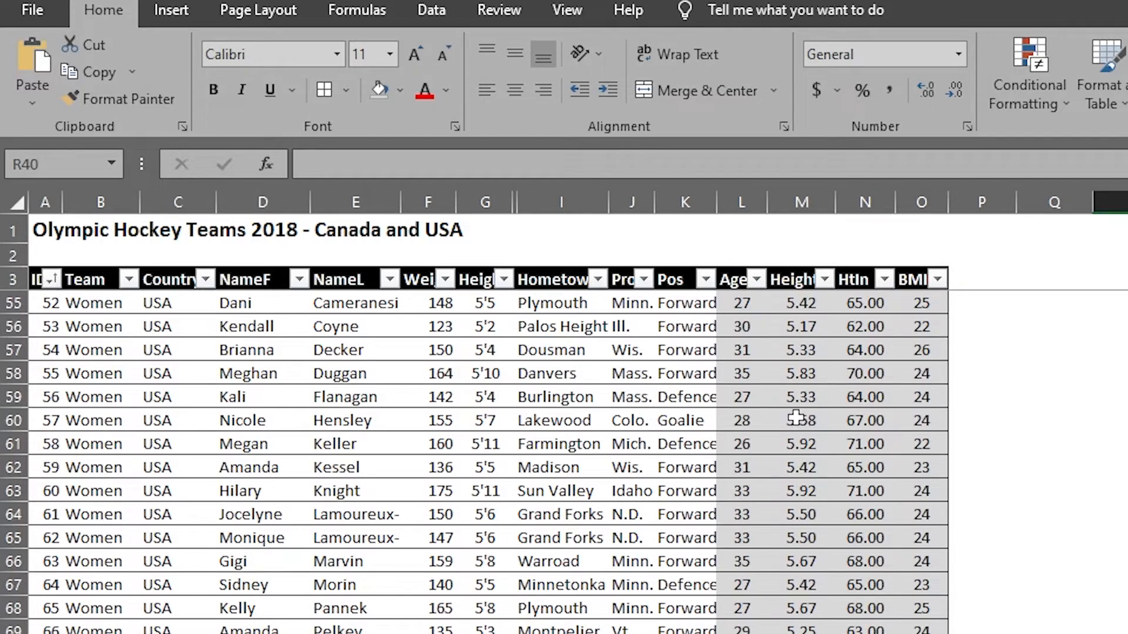
Step: Review the three analysis questions about the hockey teams listed in column R
scroll(755, 487, "up", 7)
scroll(752, 504, "up", 10)
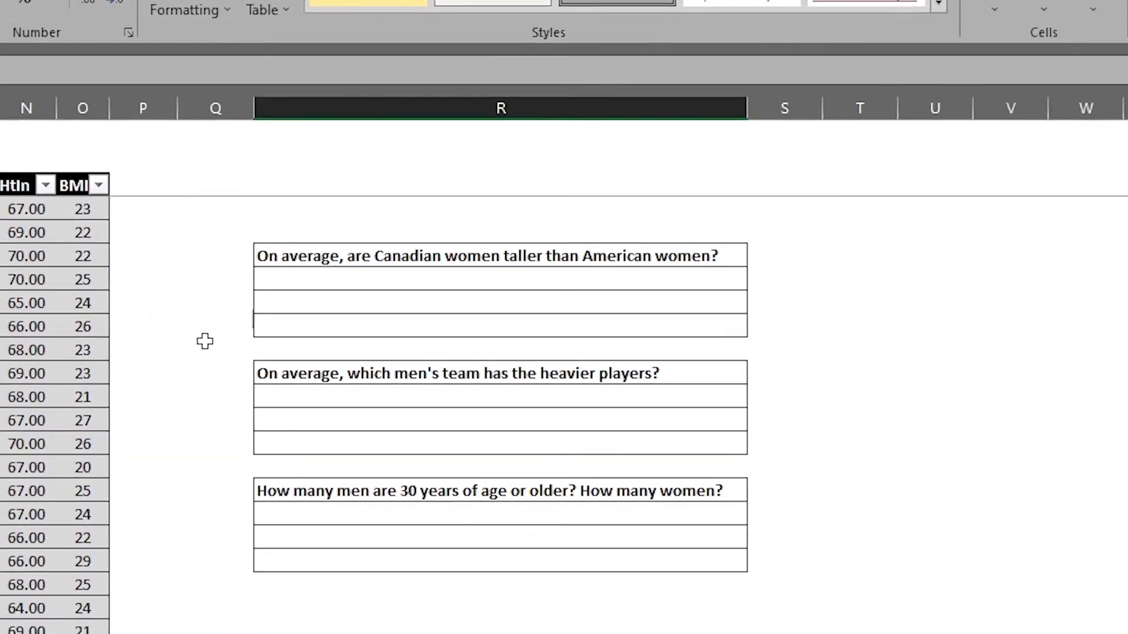
left_click_drag(732, 293, 762, 503)
key("ctrl+v")
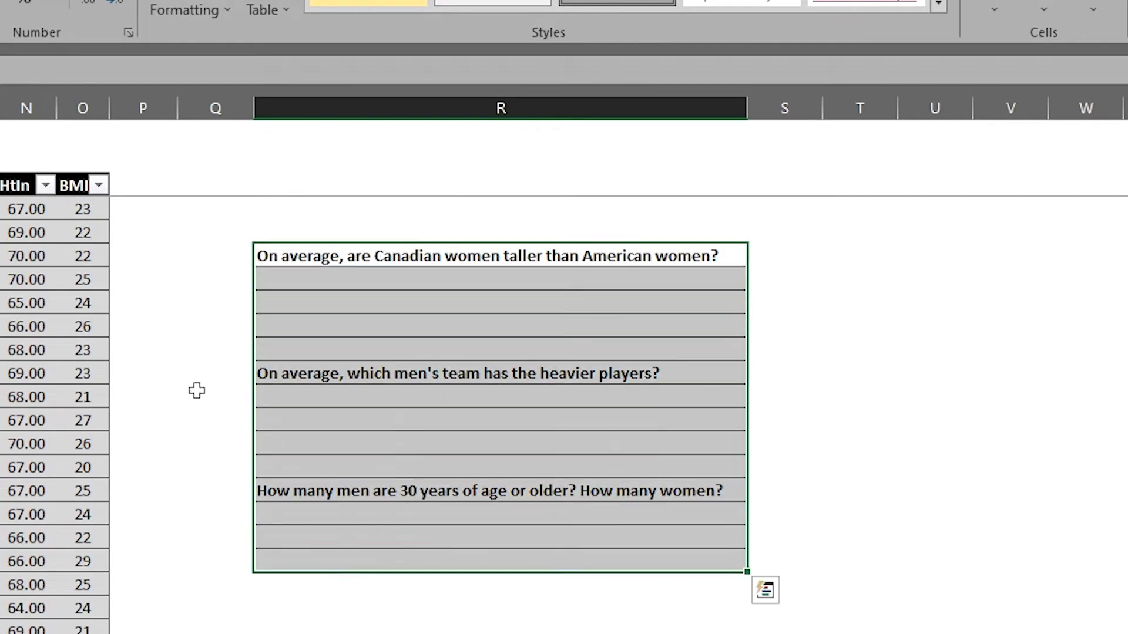
left_click(207, 302)
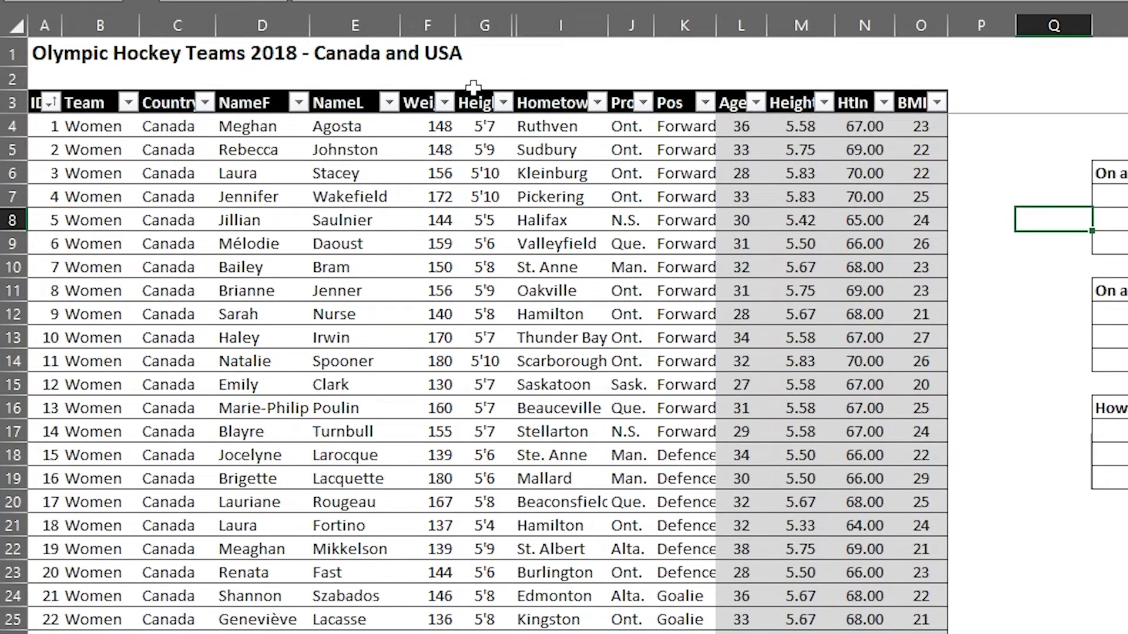
Step: Compare the players' feet-and-inches heights in column G with their heights in inches in the HtIn column
left_click(496, 125)
left_click(486, 196)
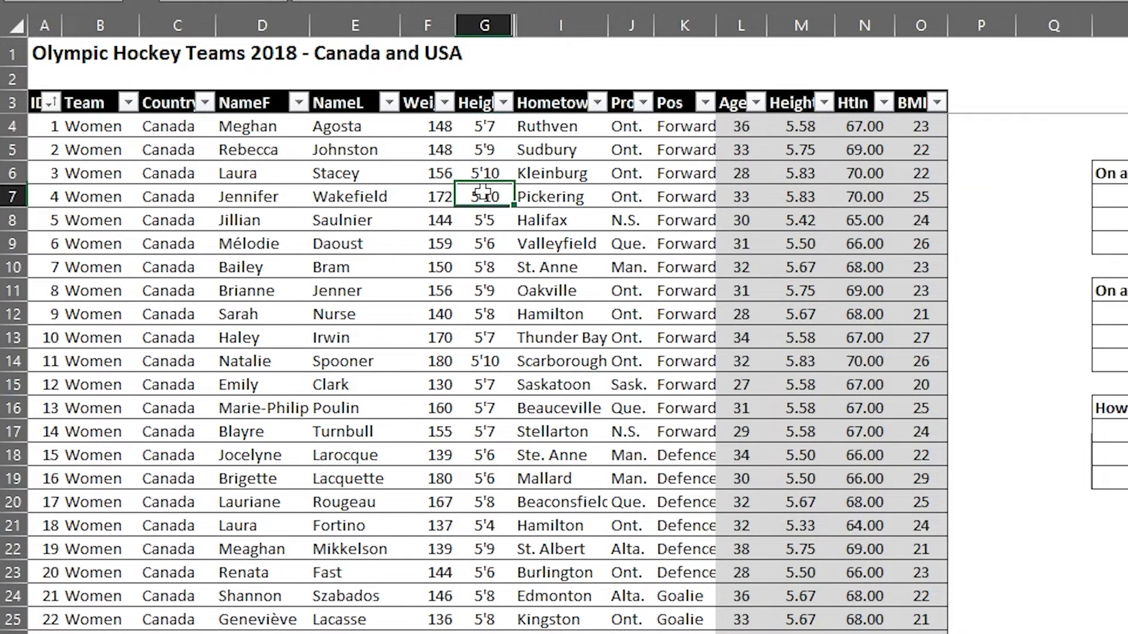
left_click(487, 266)
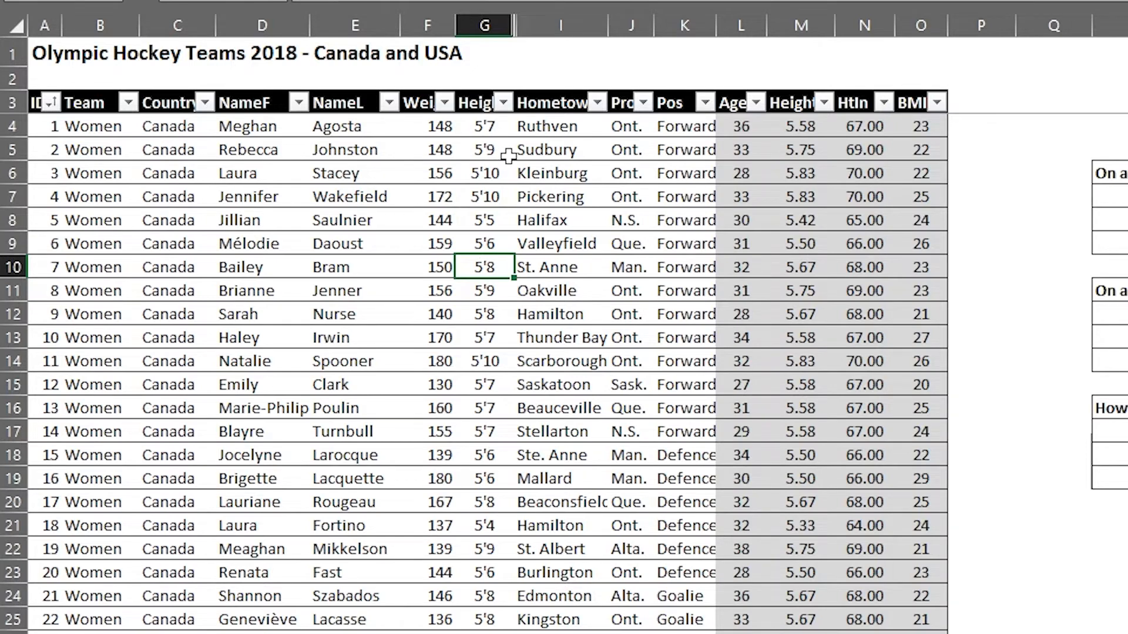
left_click(861, 127)
left_click(863, 222)
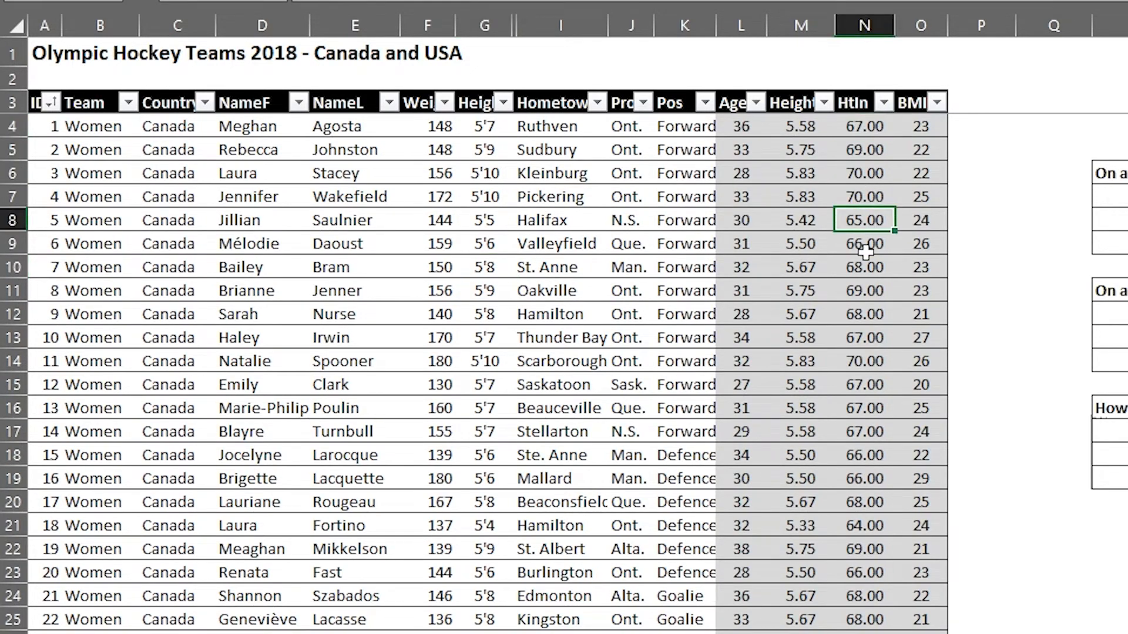
left_click(865, 269)
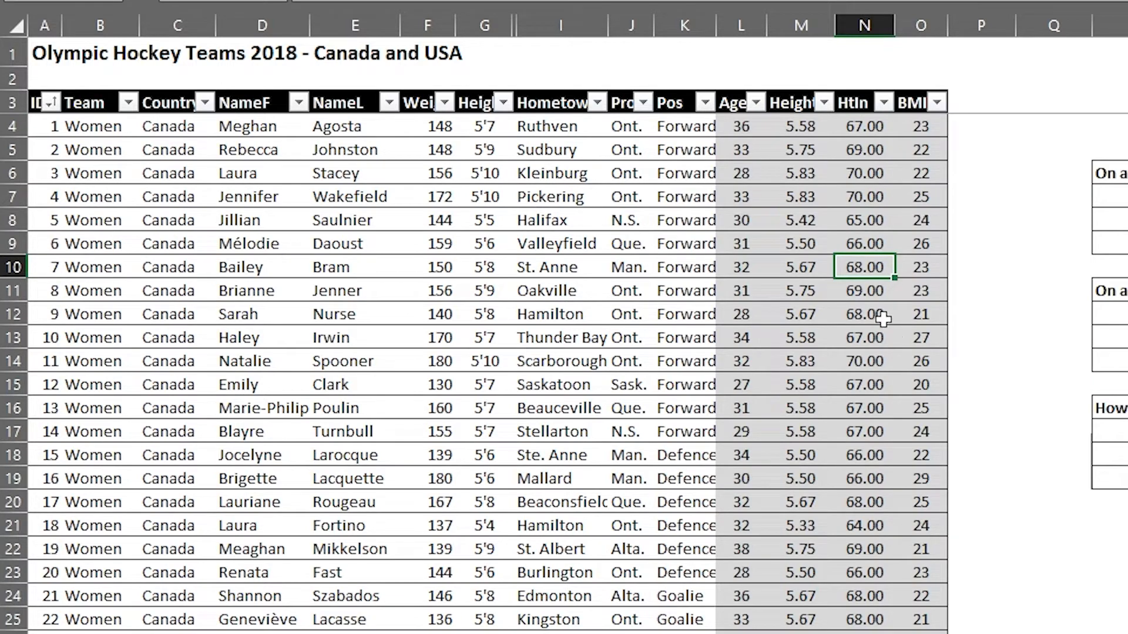
left_click(486, 363)
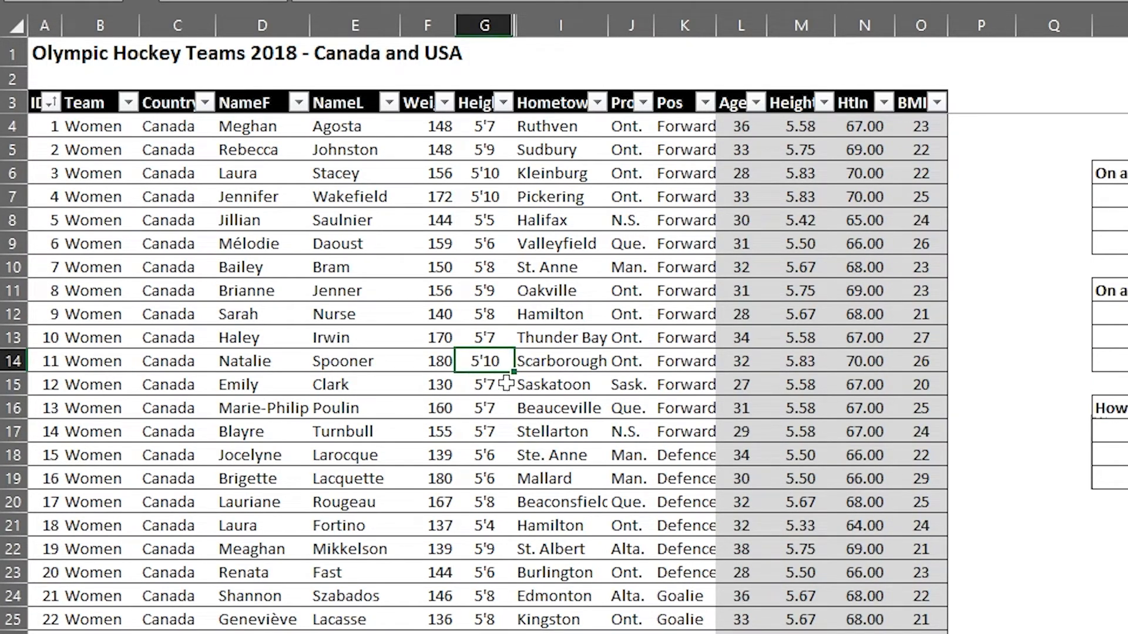
left_click(857, 360)
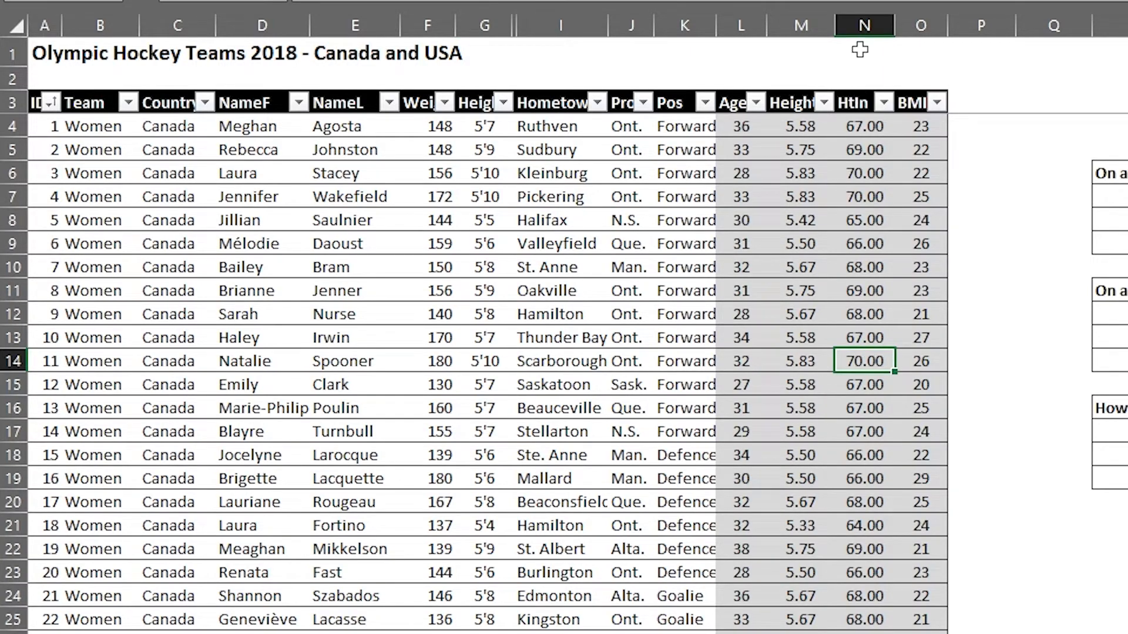
Step: Examine the HtIn, Country and Team columns needed to compare the women's average heights
left_click(863, 25)
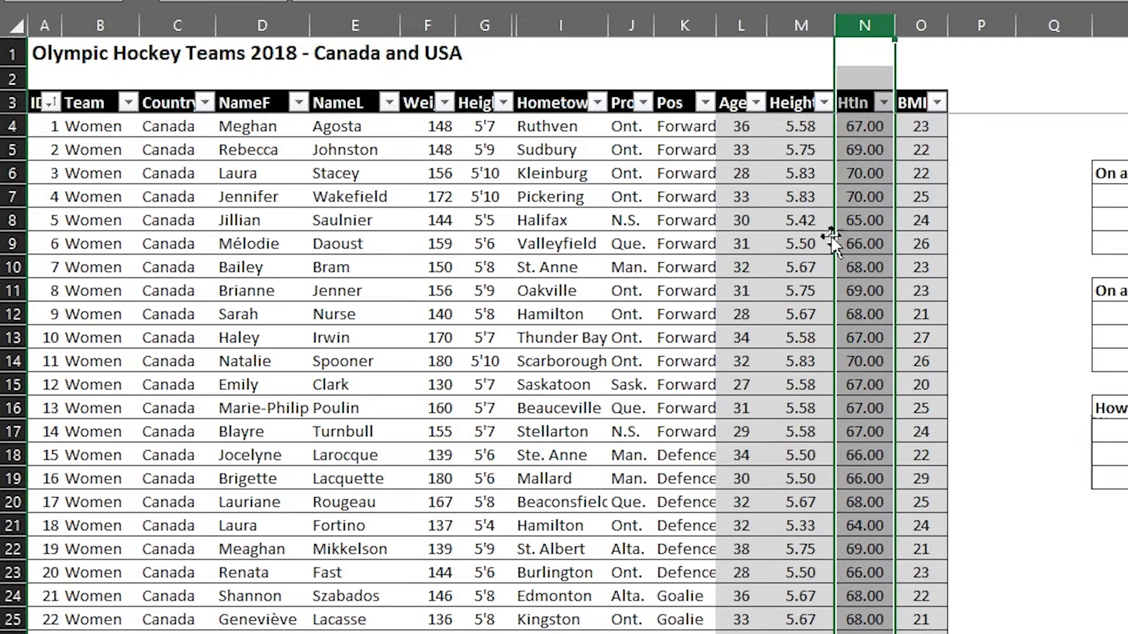
left_click(861, 220)
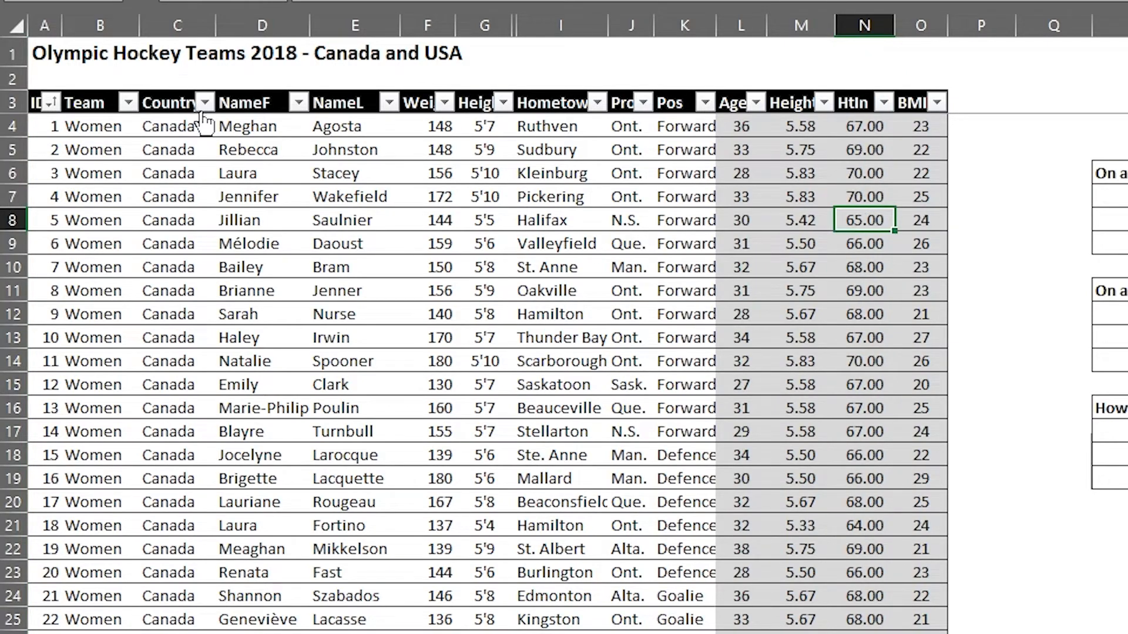
left_click(159, 27)
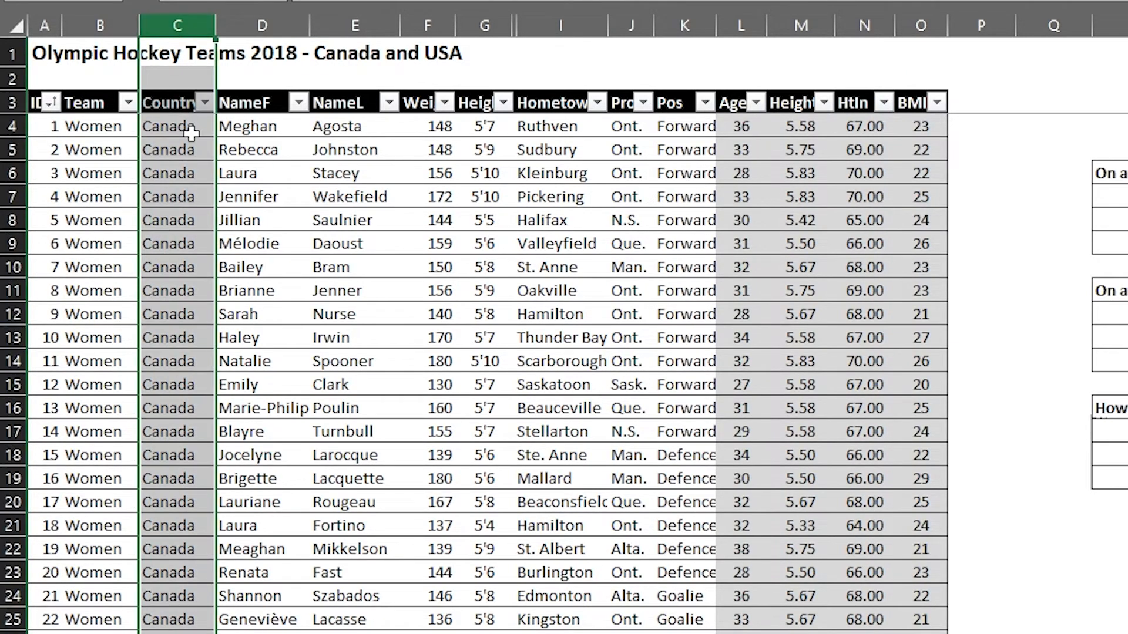
left_click(94, 18)
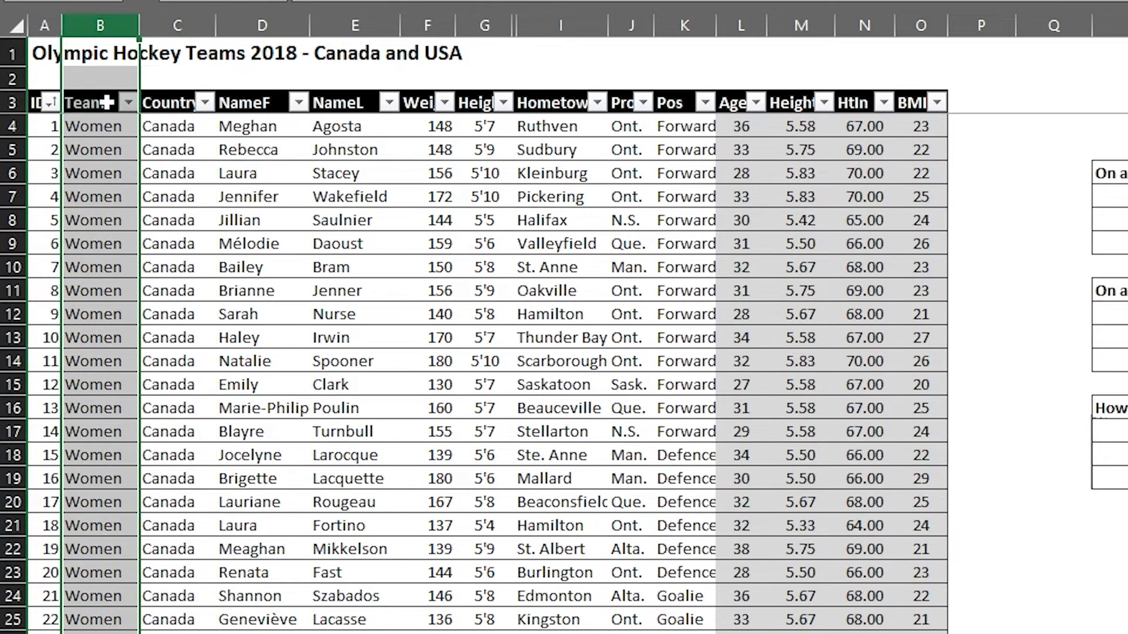
left_click(176, 184)
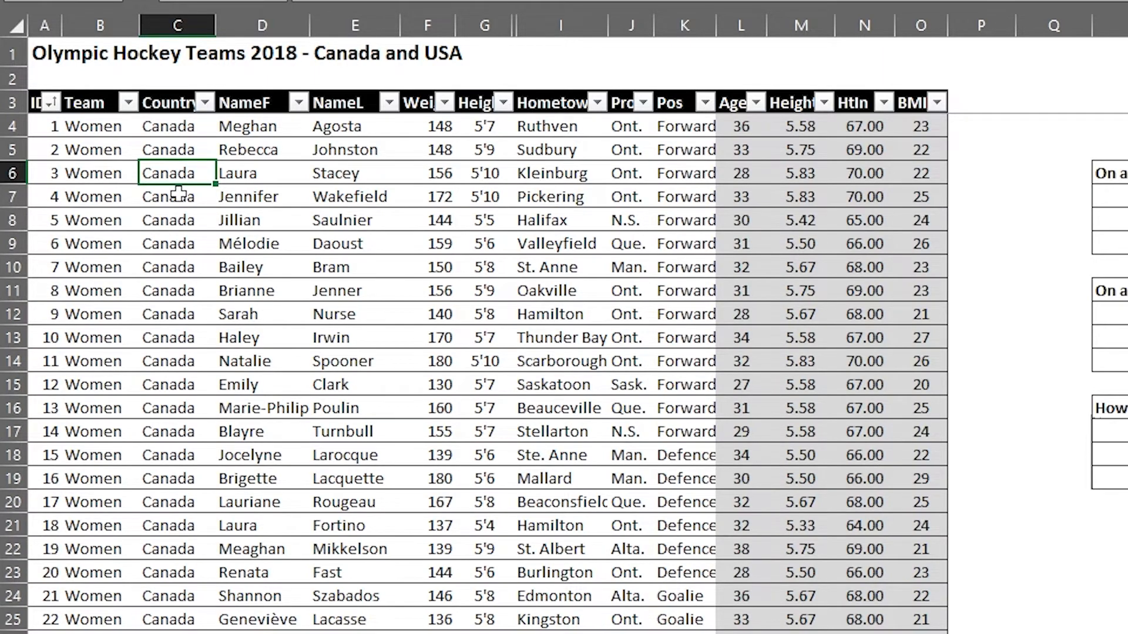
Step: Label the two answer rows under the first question in column Q: Canada in Q7 and USA in Q8
left_click(642, 350)
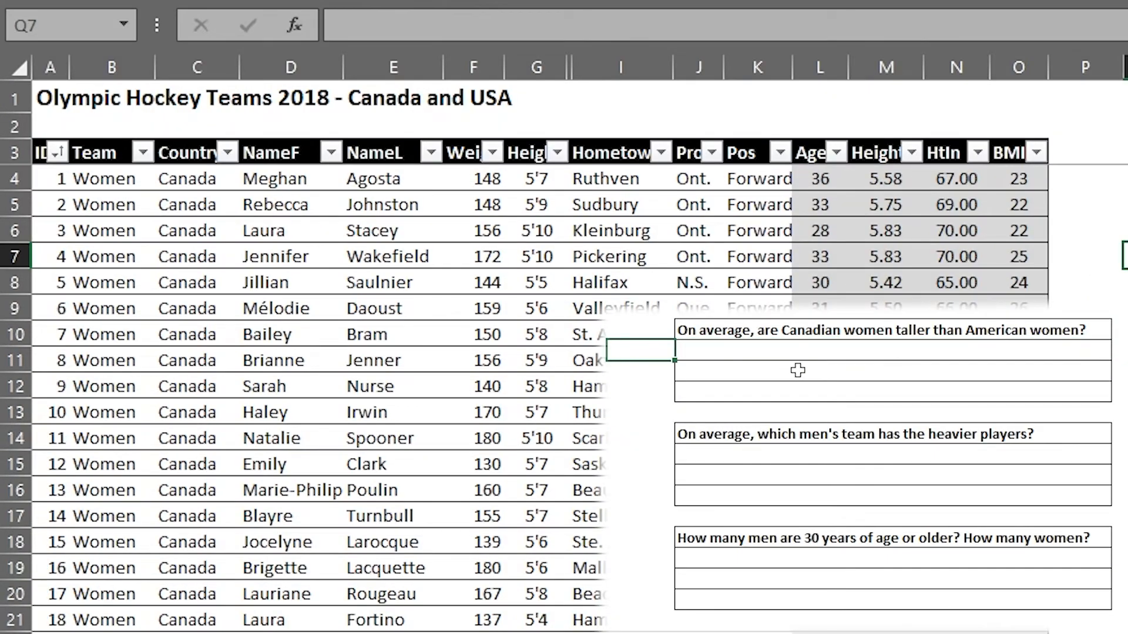
type("Canada")
key("Return")
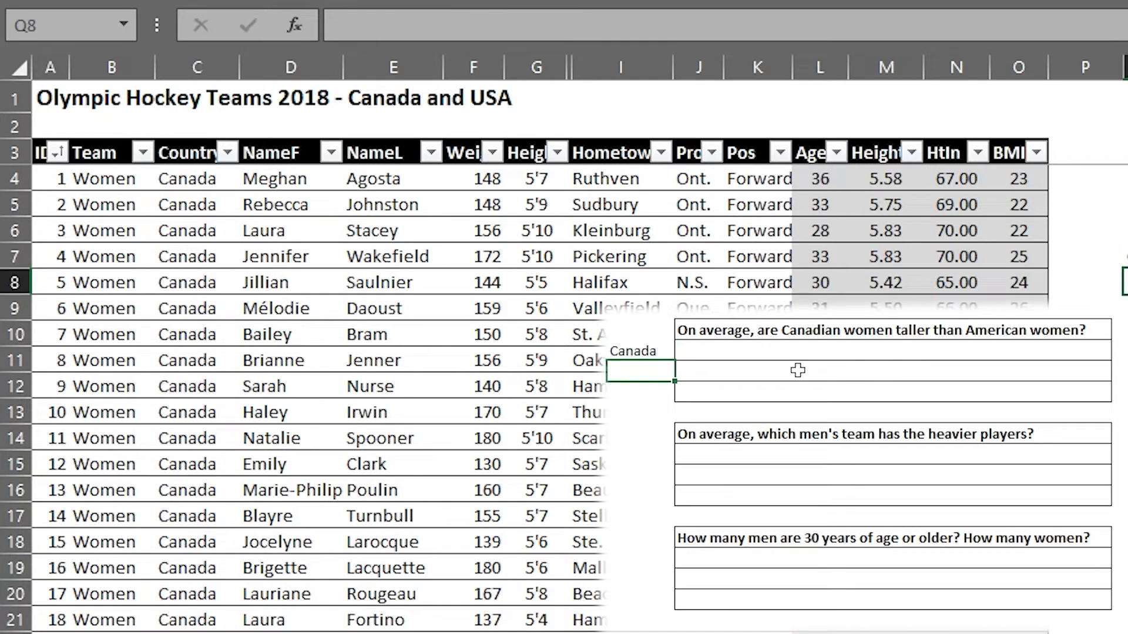
type("USA")
Step: Start an AVERAGEIFS formula in R7 with the whole HtIn column N:N as the average range
left_click(790, 351)
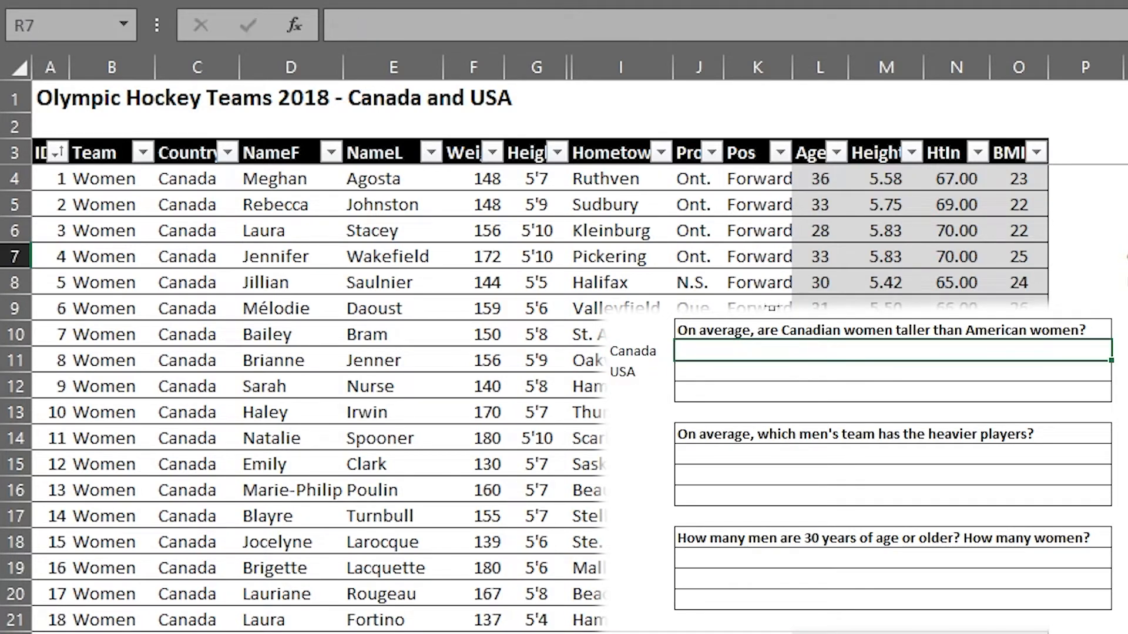
type("=")
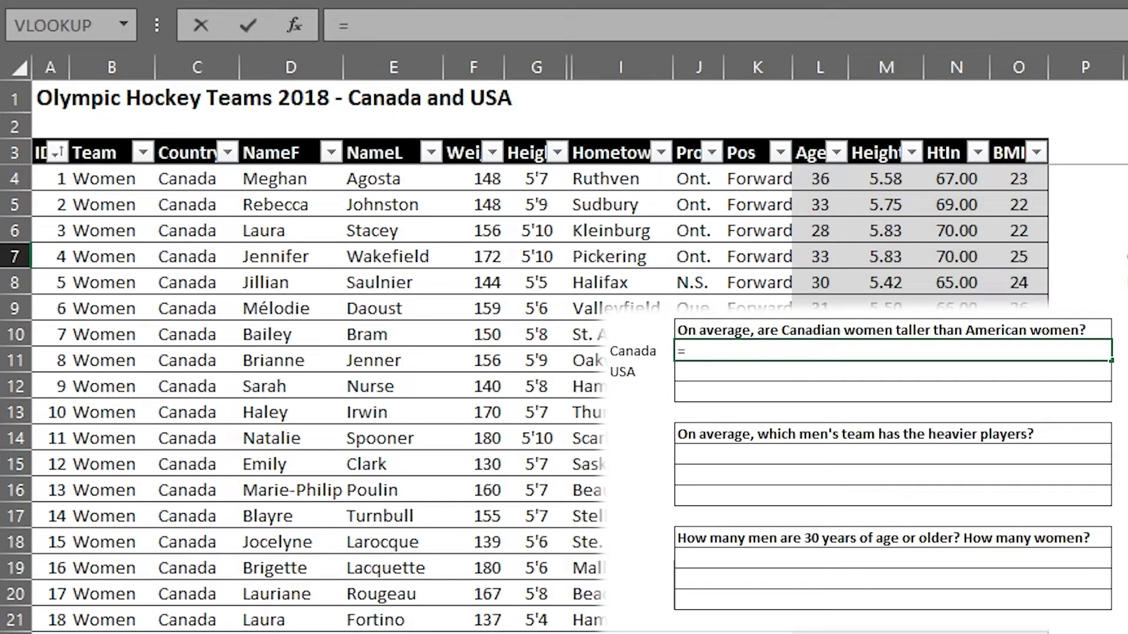
type("AVERAGEIFS")
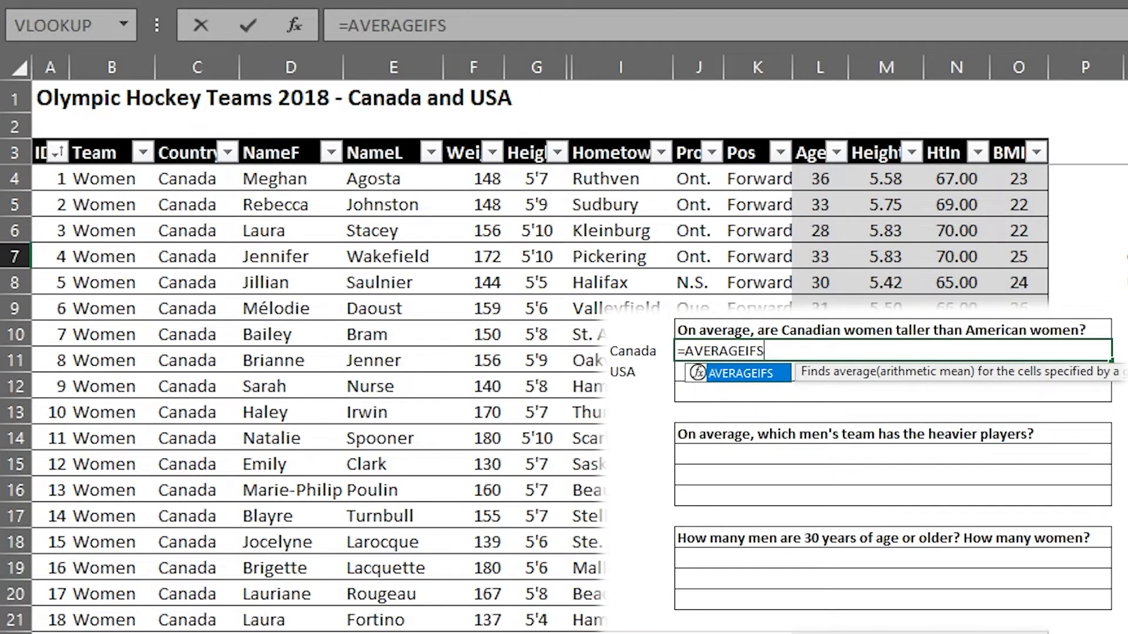
type("(")
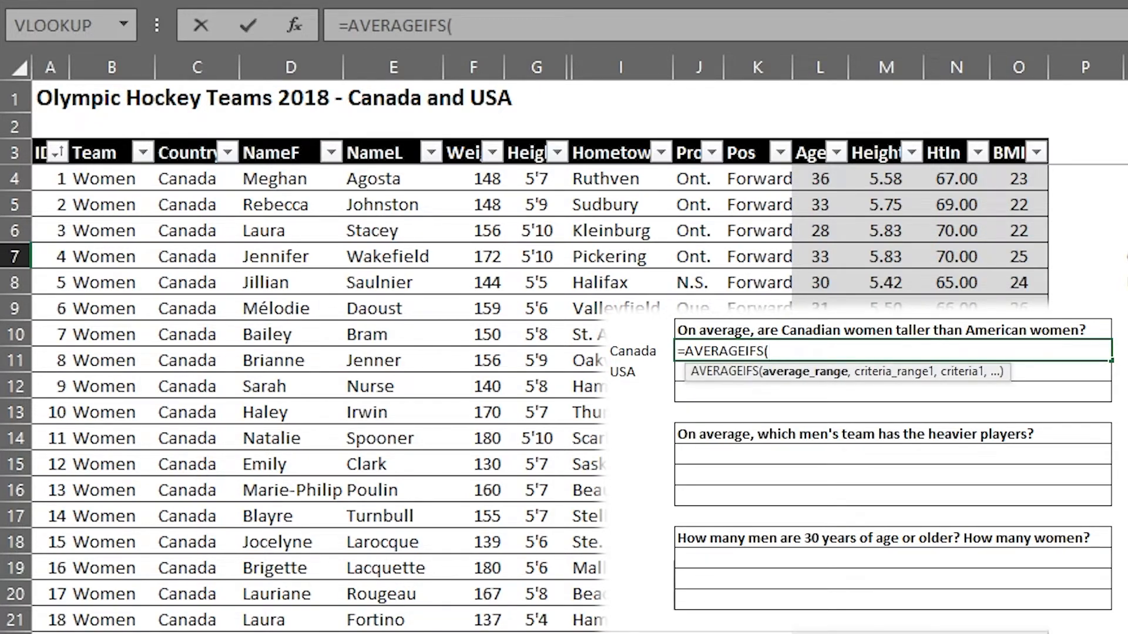
left_click(956, 63)
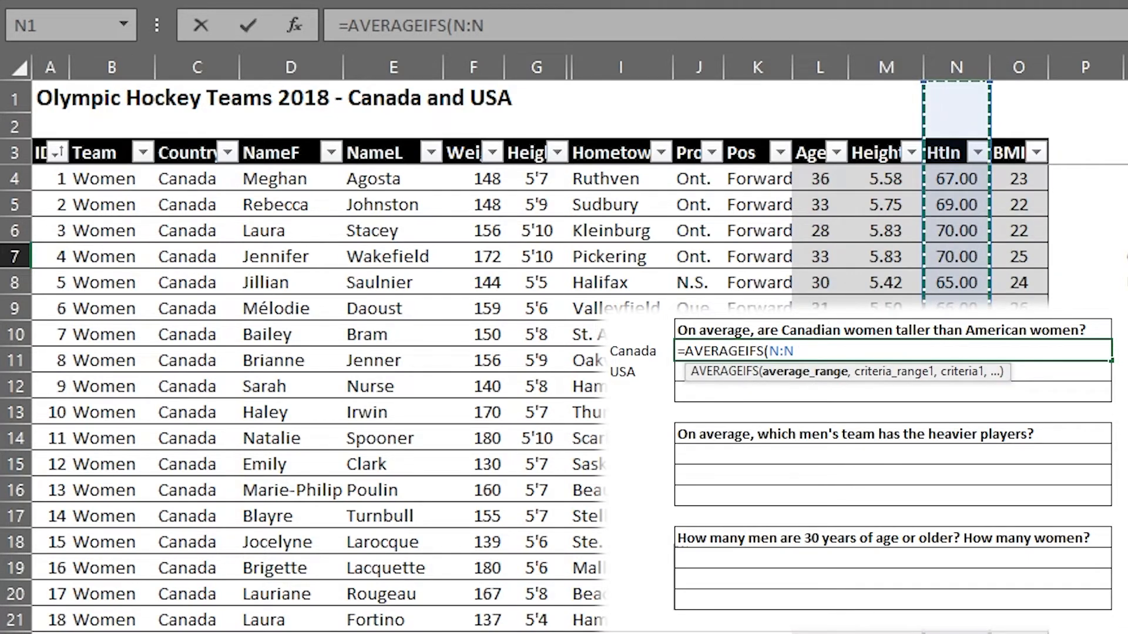
type(",")
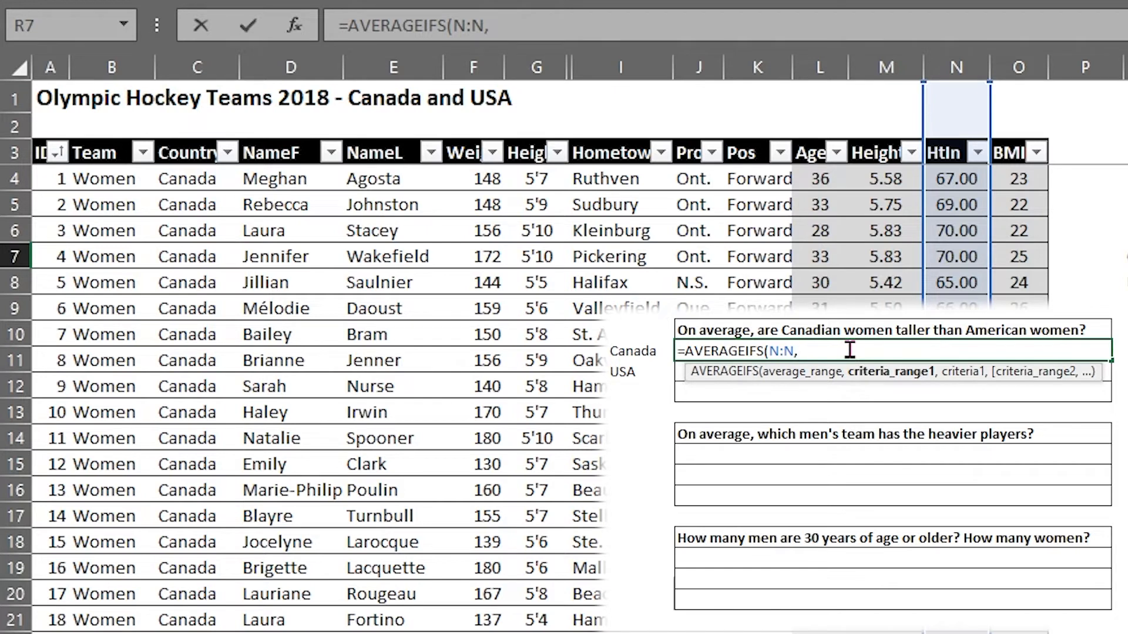
left_click(815, 372)
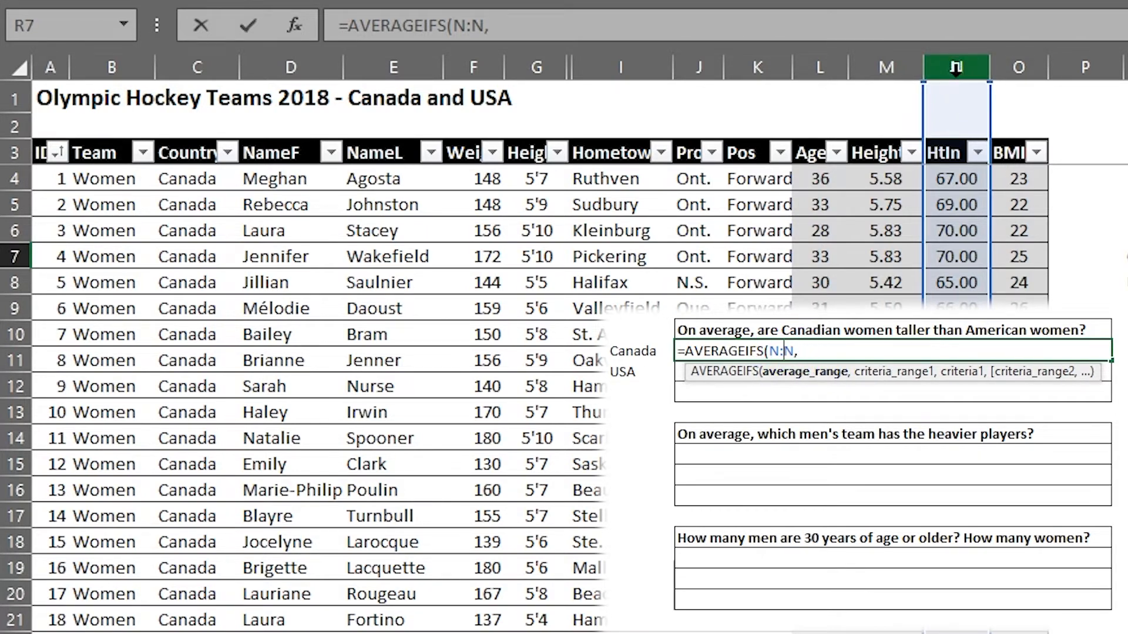
left_click(823, 351)
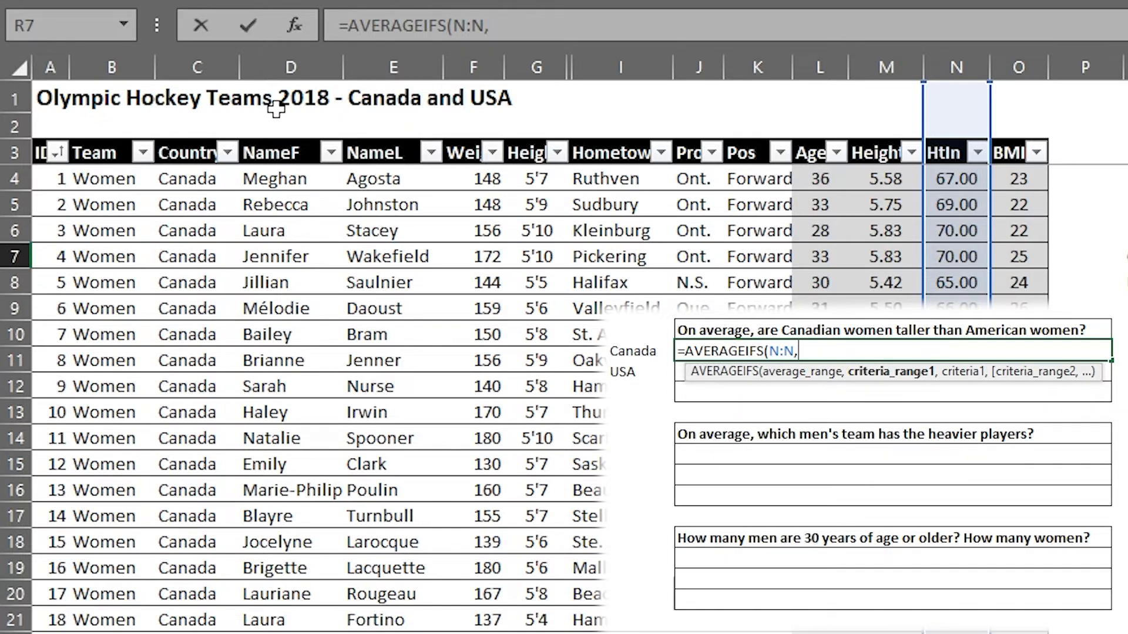
Step: Add the first condition to the formula: the Country column C:C must equal "Canada"
left_click(199, 63)
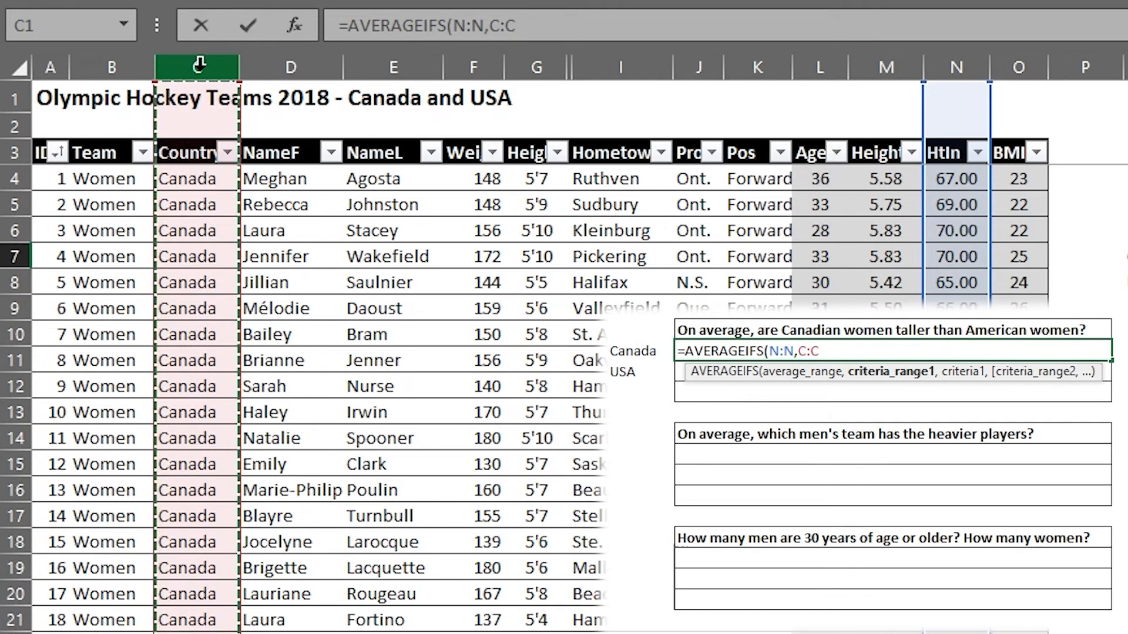
type(",")
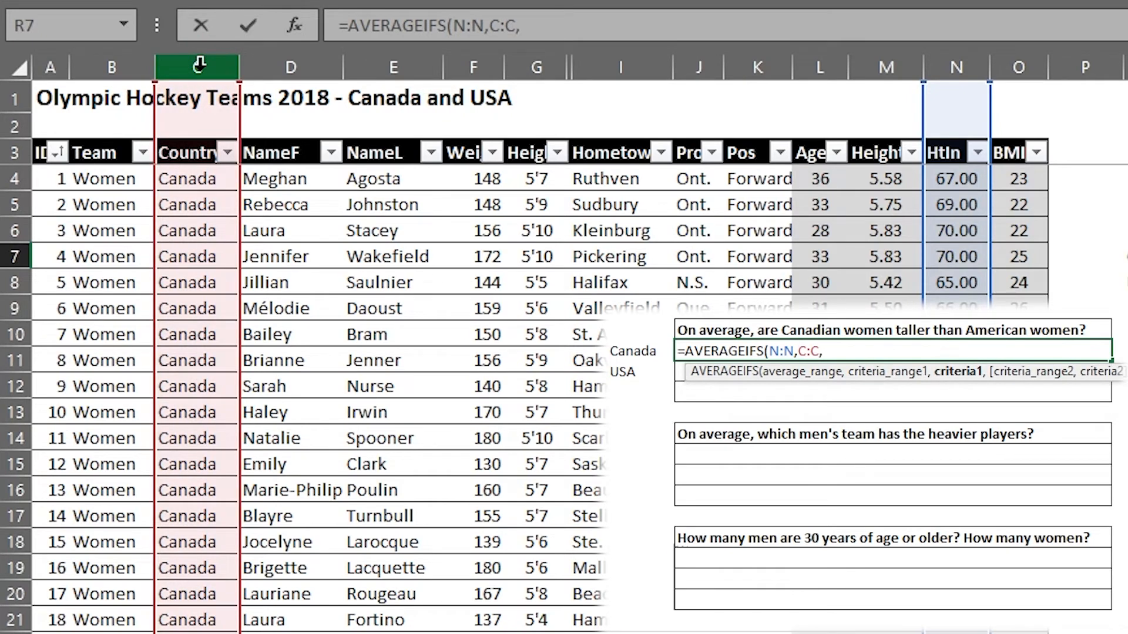
type("\"Canada\",")
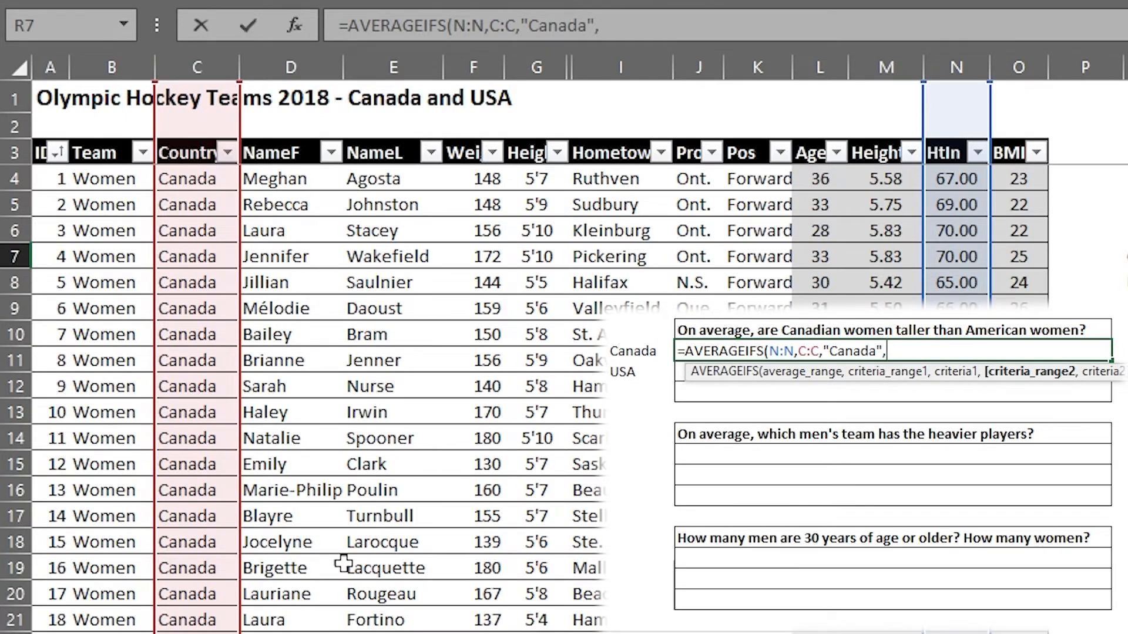
Step: Add the second condition, Team column B:B equal to "Women", and complete the AVERAGEIFS formula in R7
scroll(132, 317, "down", 6)
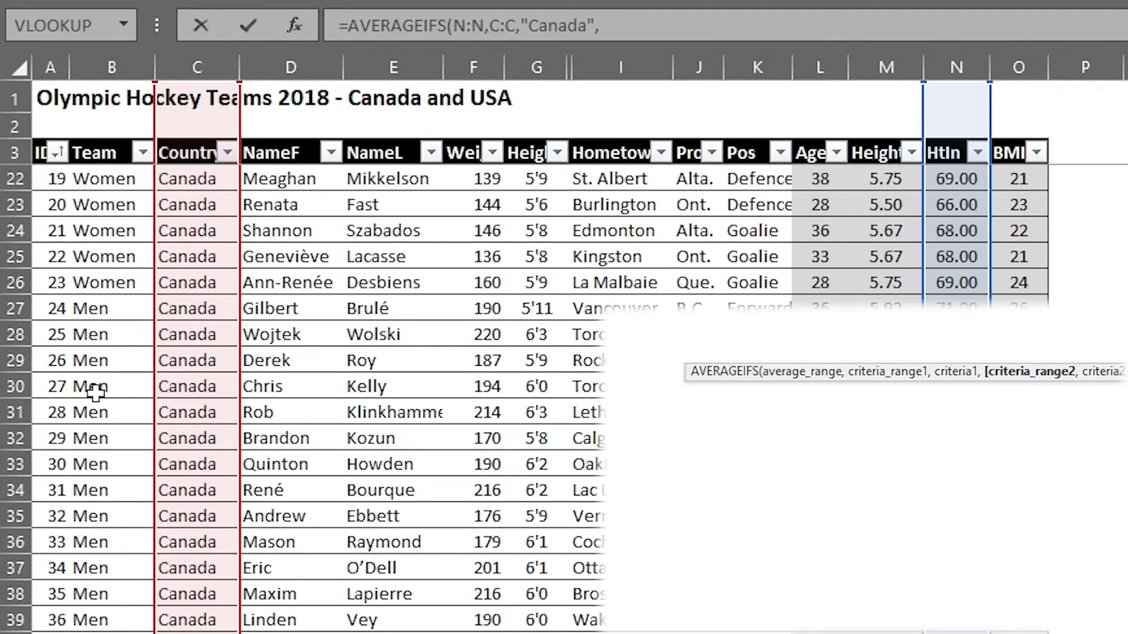
scroll(136, 432, "up", 6)
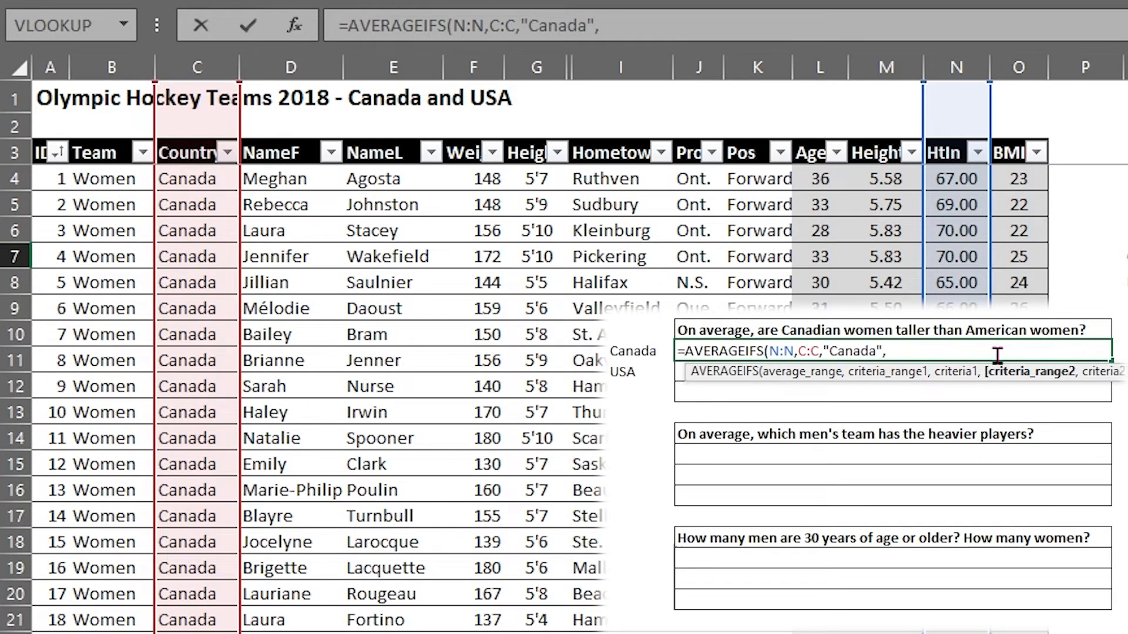
left_click(112, 66)
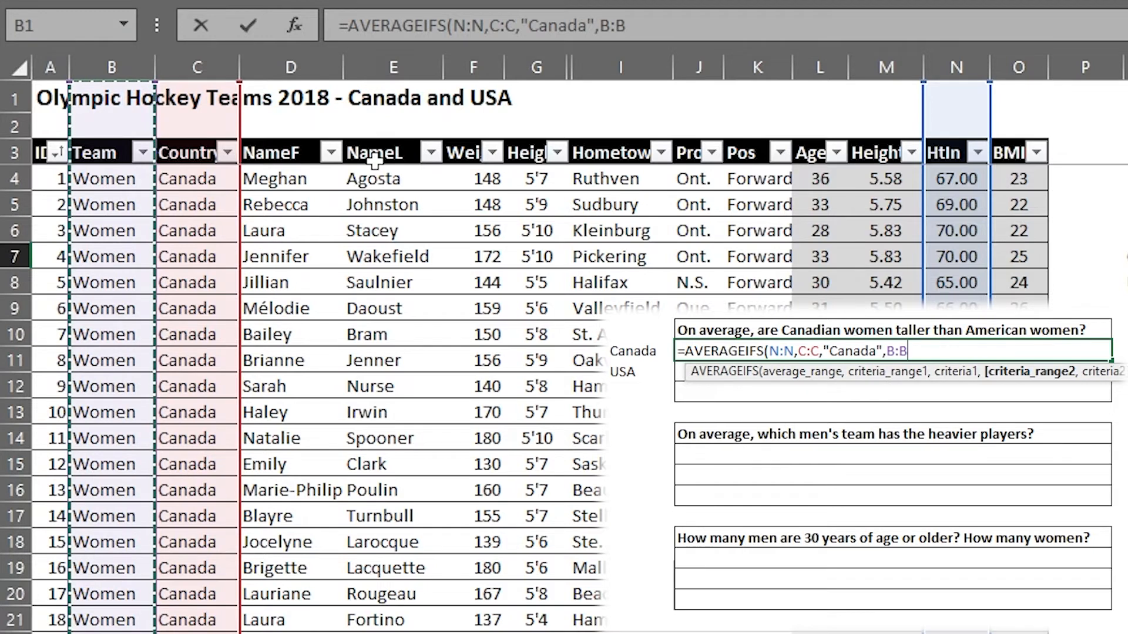
type(",")
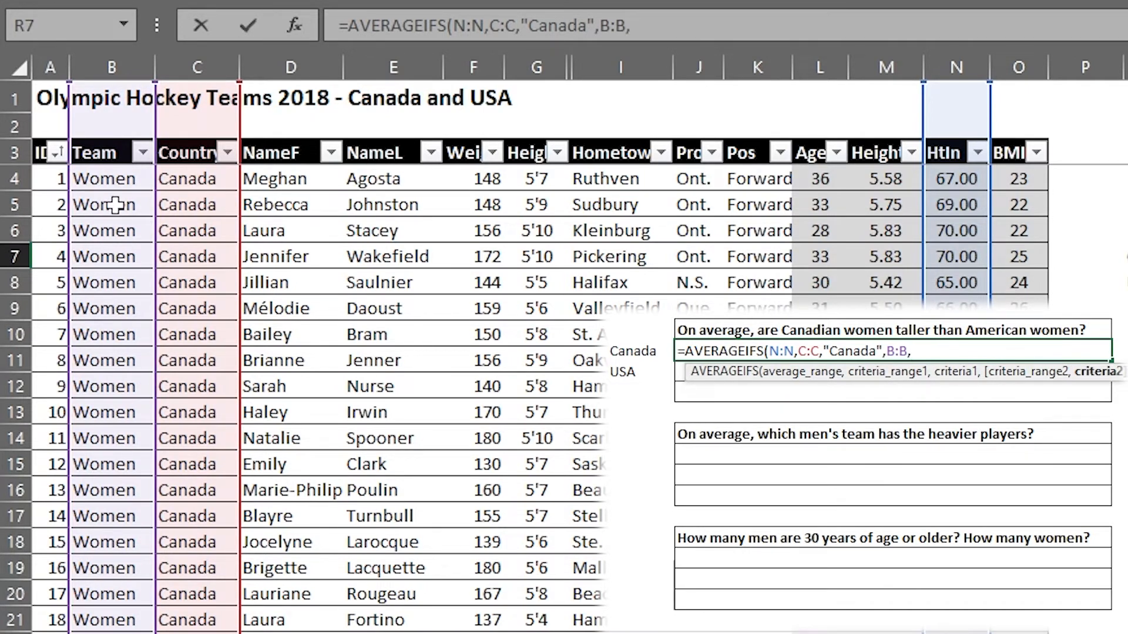
type("\"")
type("Women")
key("BackSpace")
key("BackSpace")
key("BackSpace")
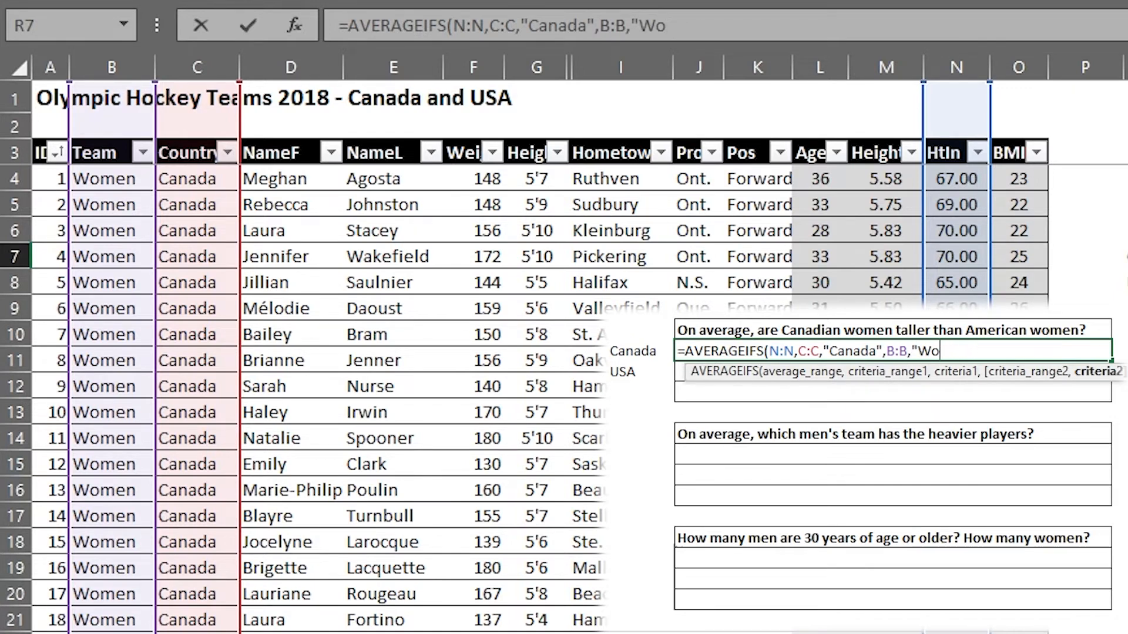
type("men\")")
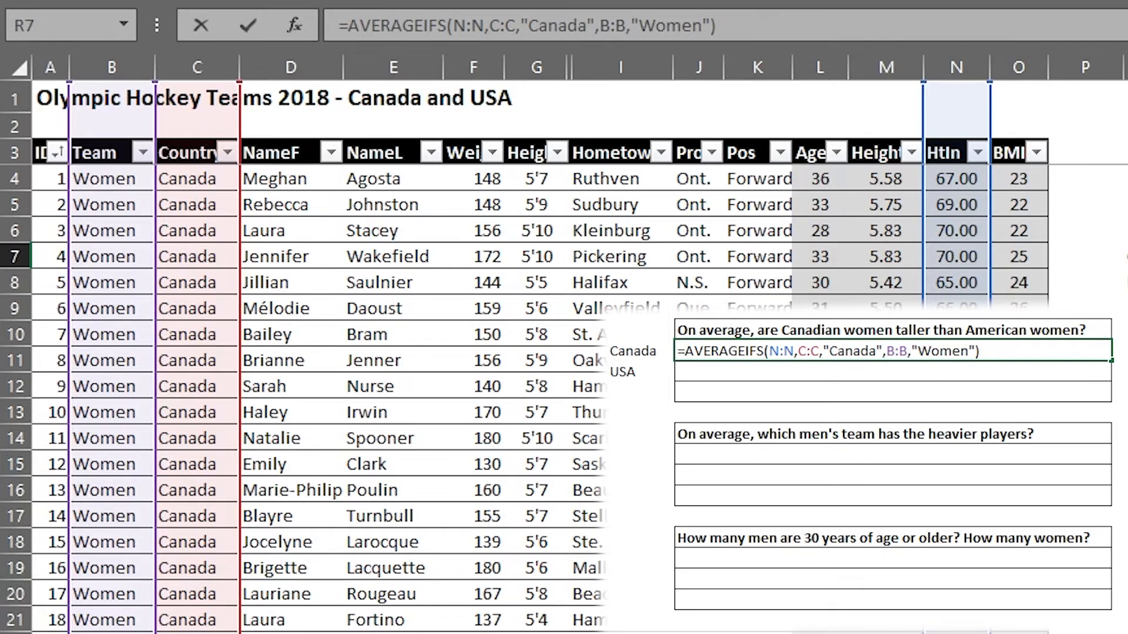
key("Return")
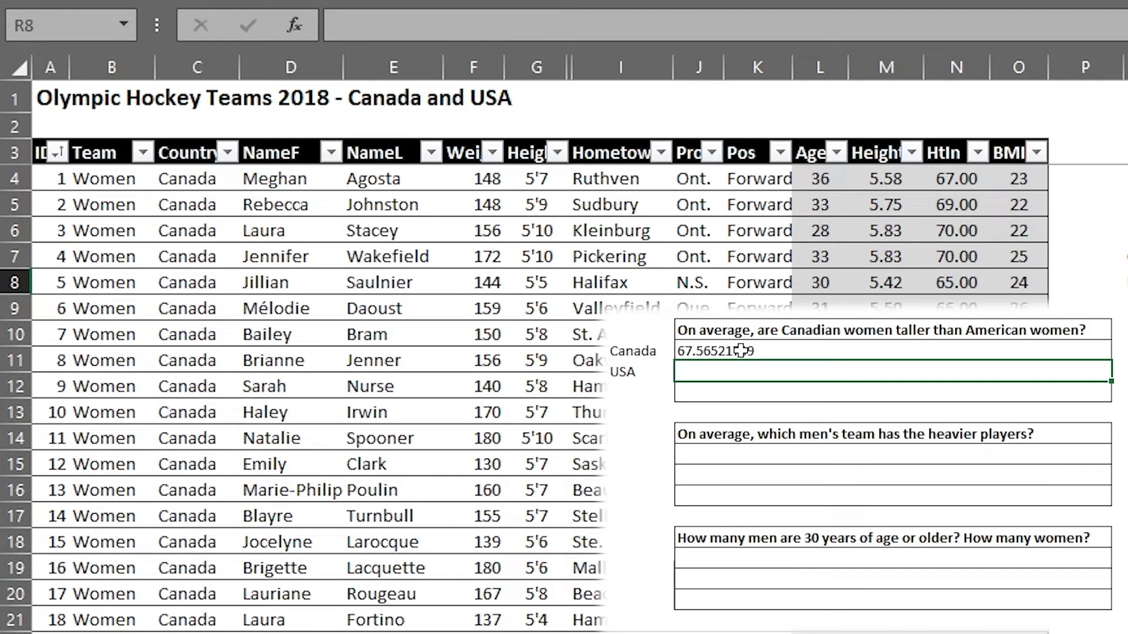
Step: Reorder the AVERAGEIFS conditions in R7 so Team column B:B equal to "Women" comes before Country column C:C equal to "Canada"
double_click(706, 351)
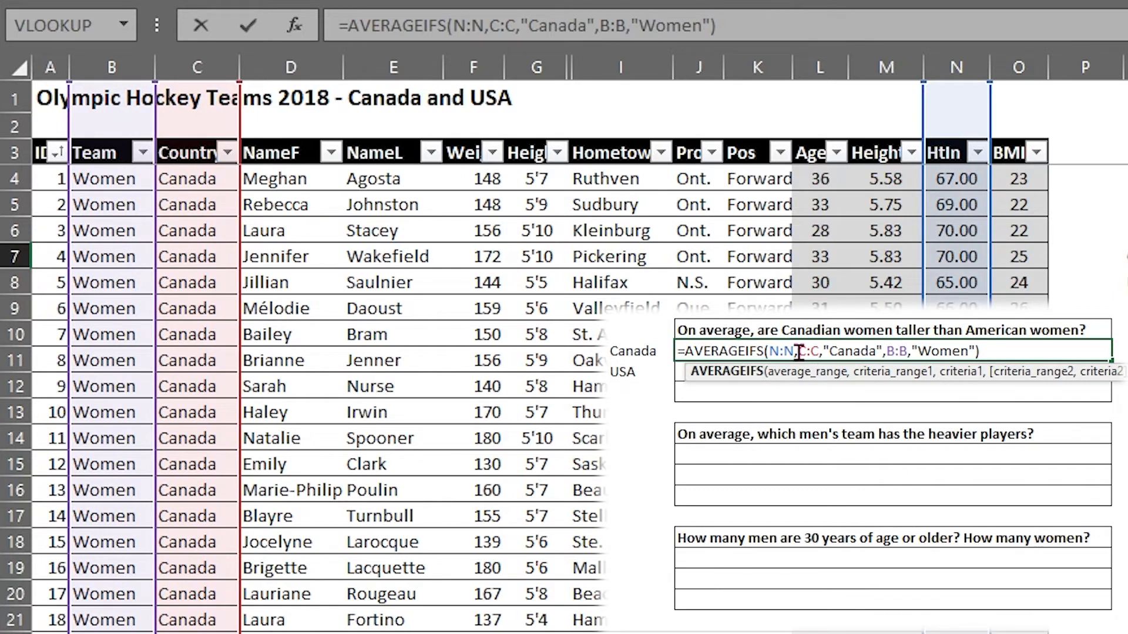
left_click_drag(797, 352, 884, 354)
key("ctrl+c")
key("BackSpace")
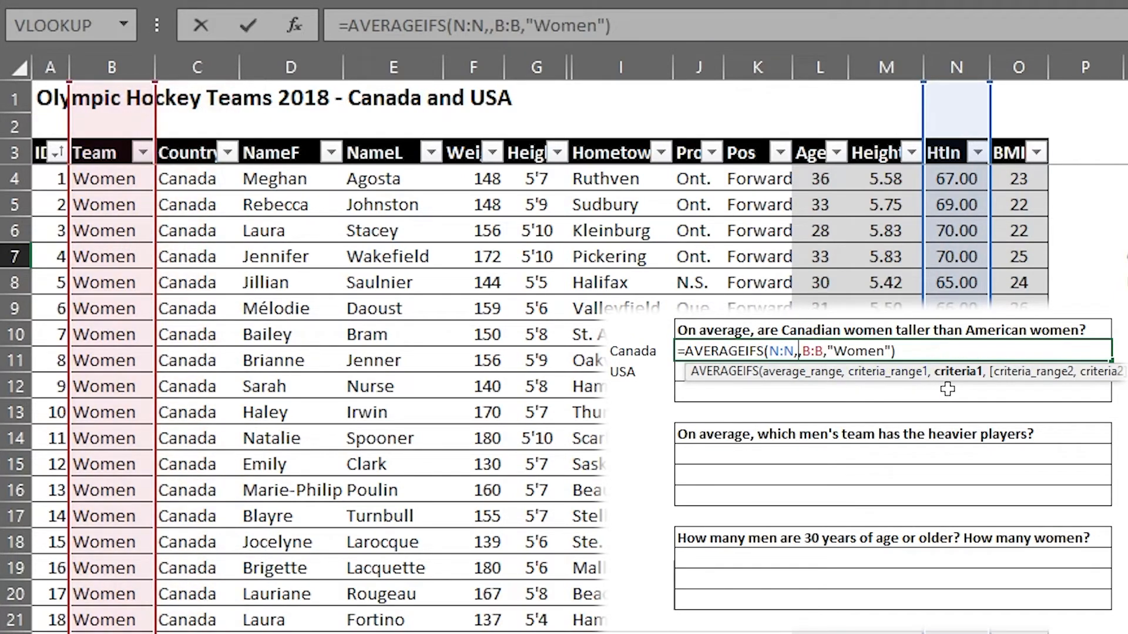
key("BackSpace")
left_click(885, 350)
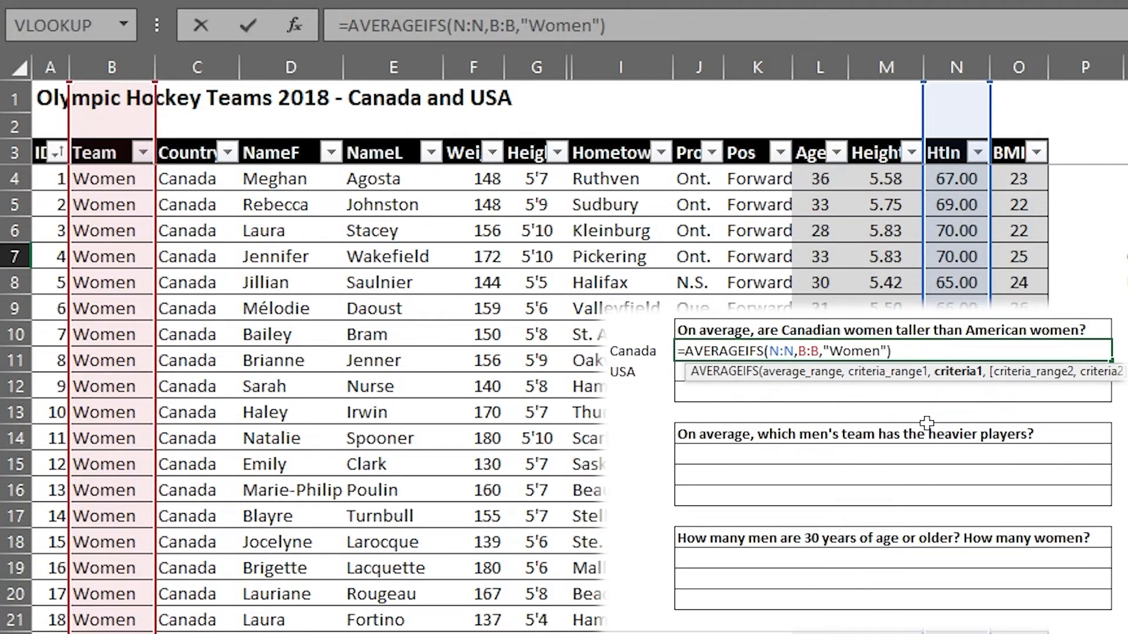
type(",")
key("ctrl+v")
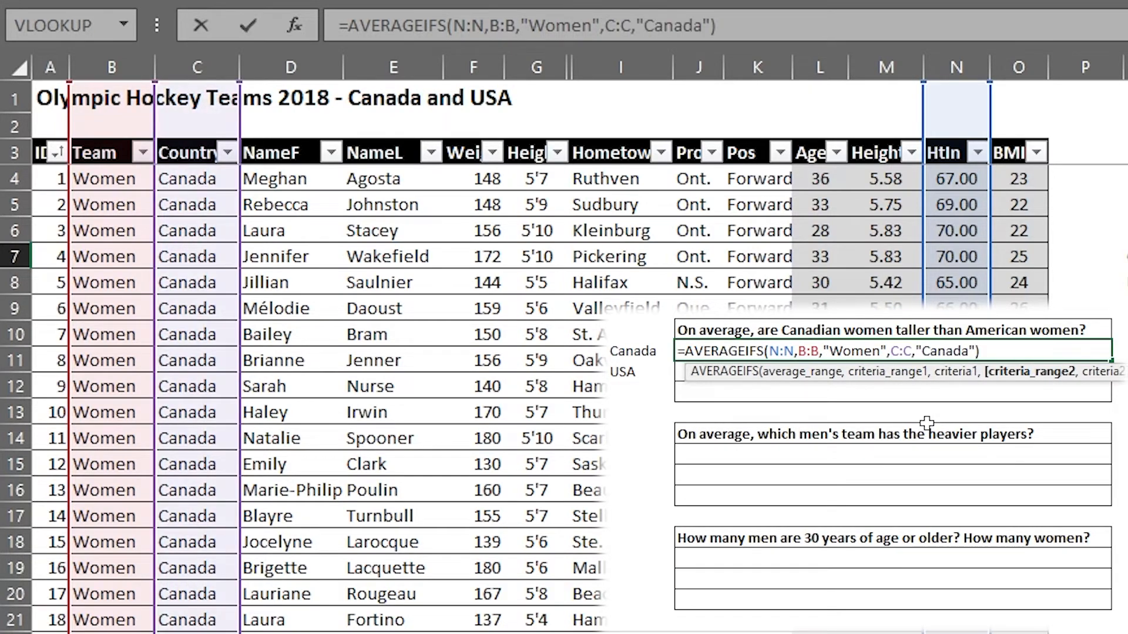
key("Return")
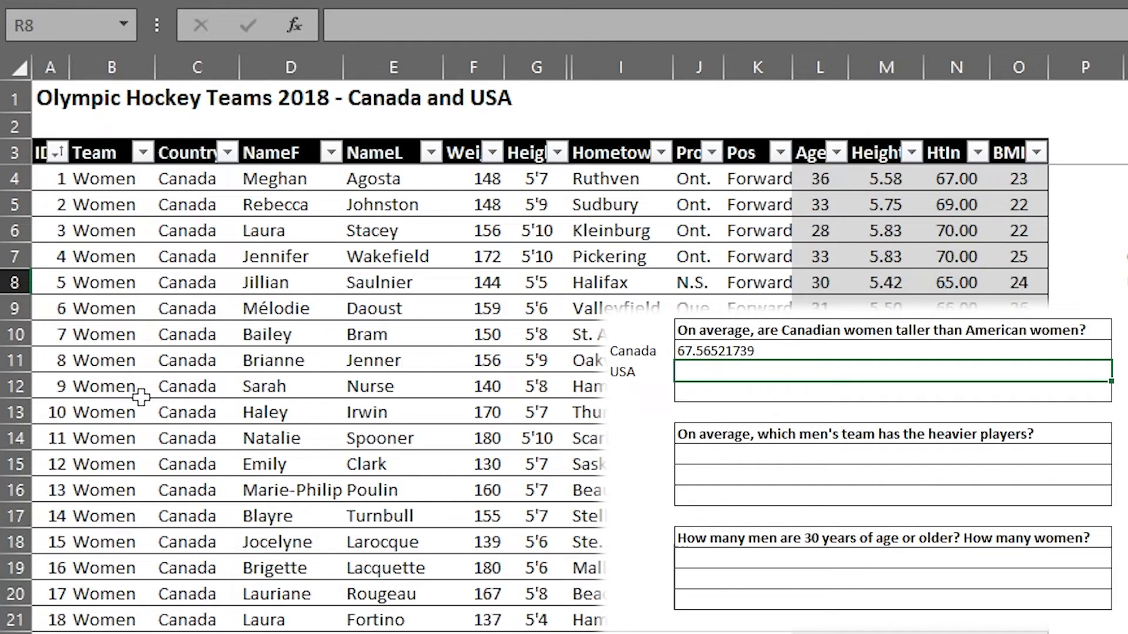
Step: Start an AVERAGEIFS formula in R8 for the American women, with the whole HtIn column N:N as the average range
scroll(143, 407, "down", 1)
scroll(143, 406, "down", 14)
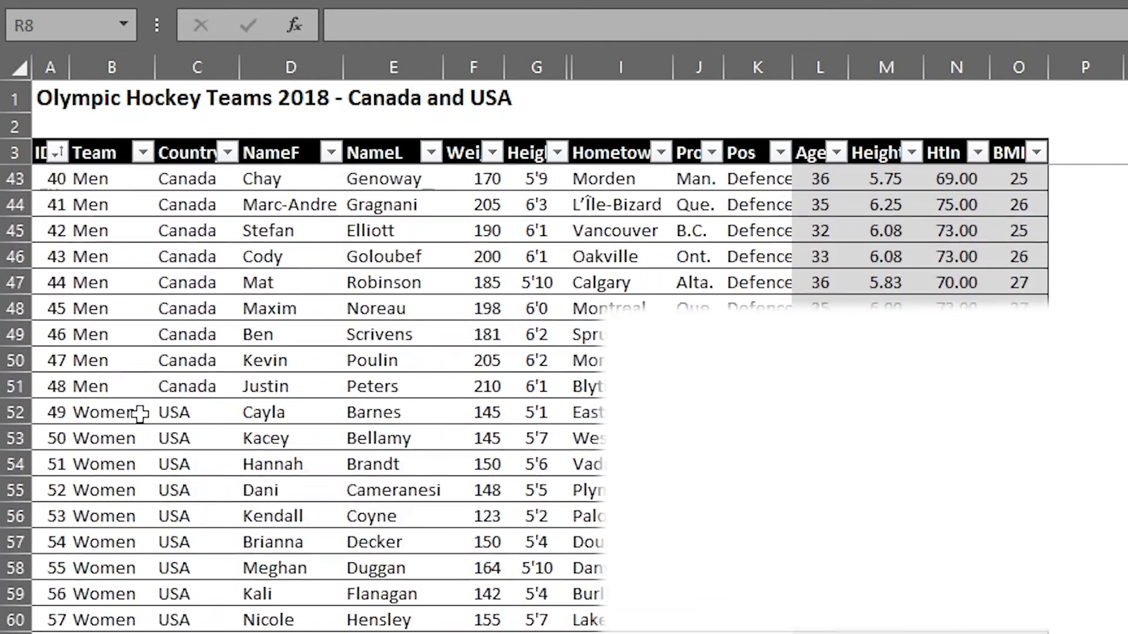
scroll(143, 414, "down", 1)
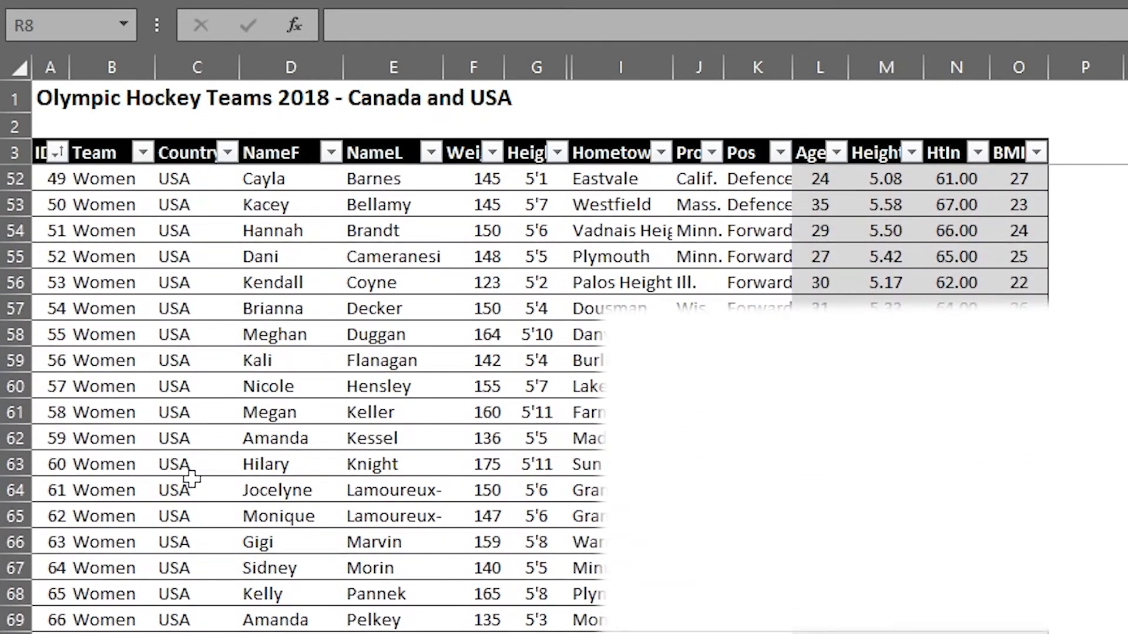
scroll(191, 335, "up", 16)
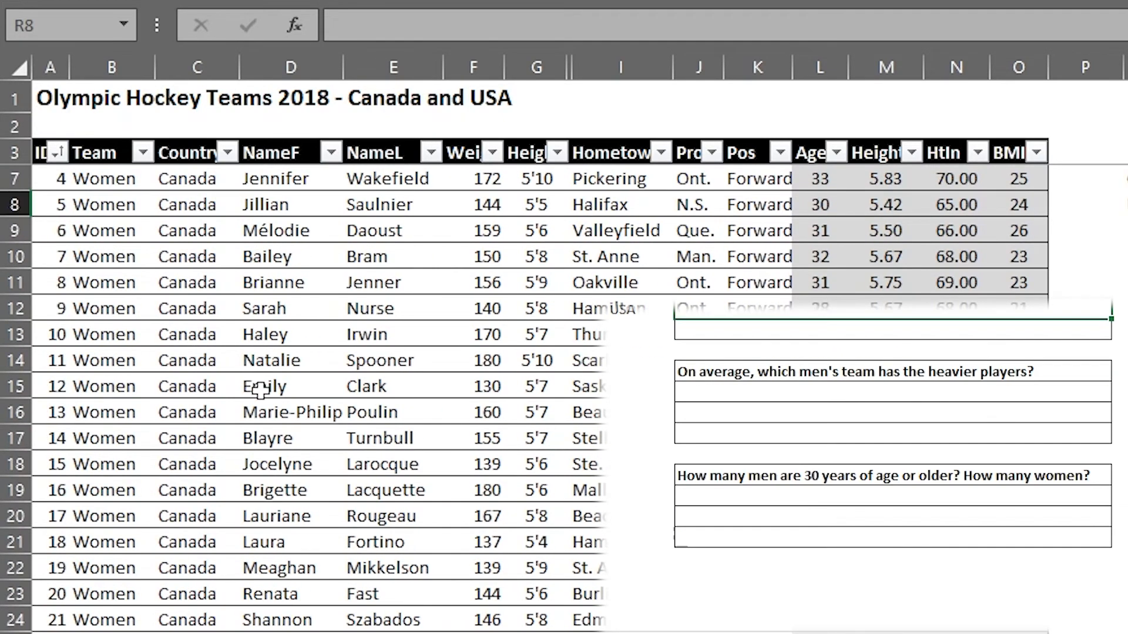
type("=")
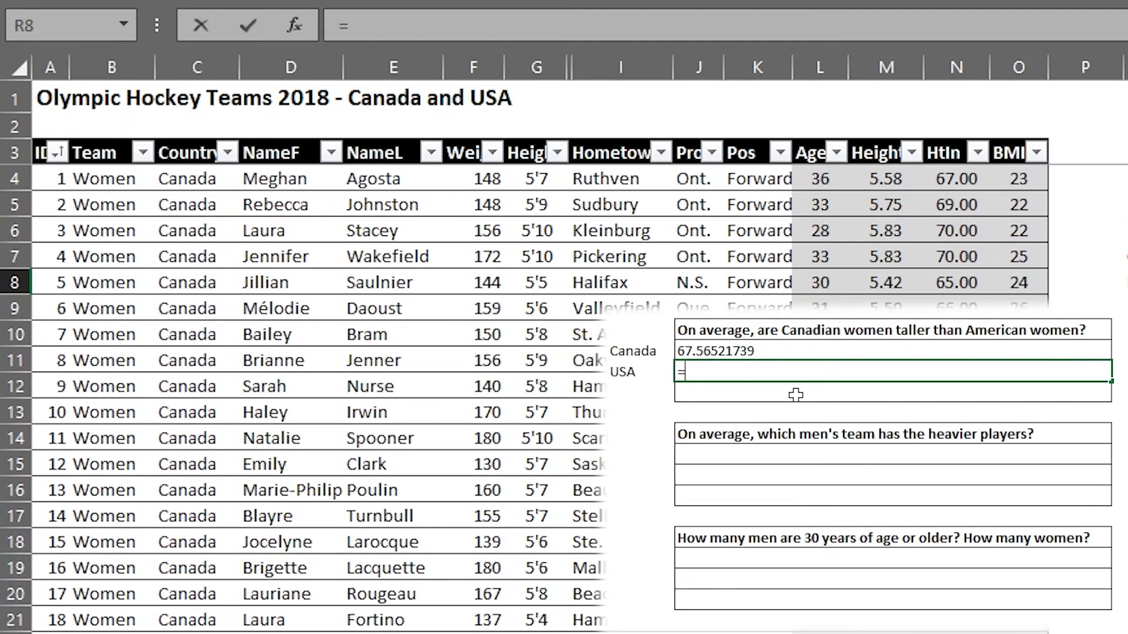
type("AVERAGEIFS(")
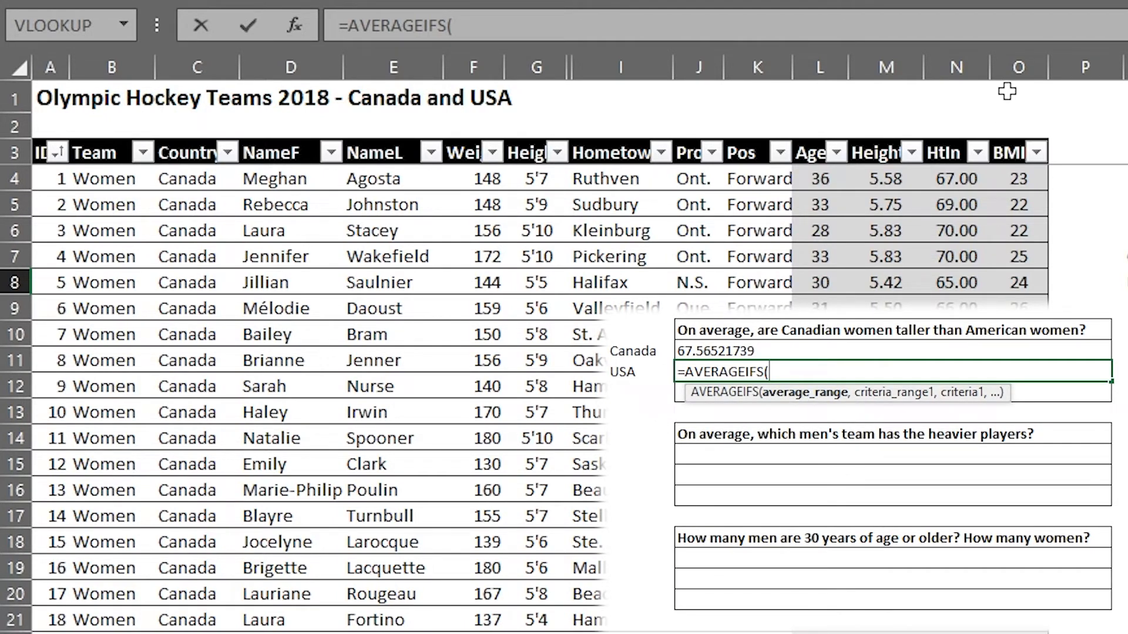
left_click(952, 66)
left_click(952, 65)
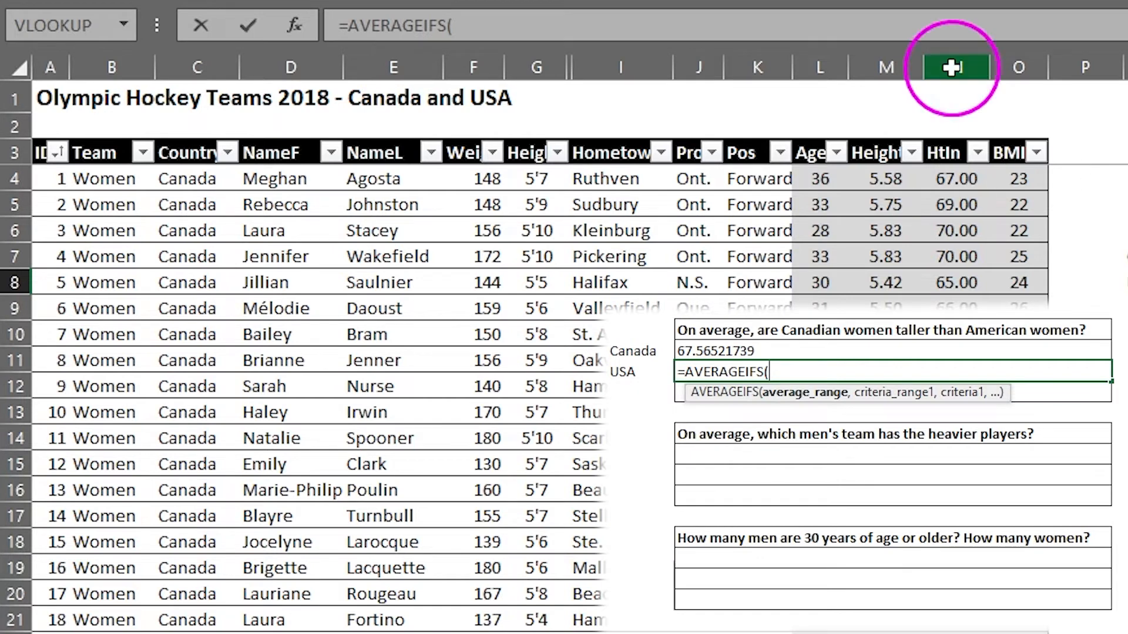
type(",")
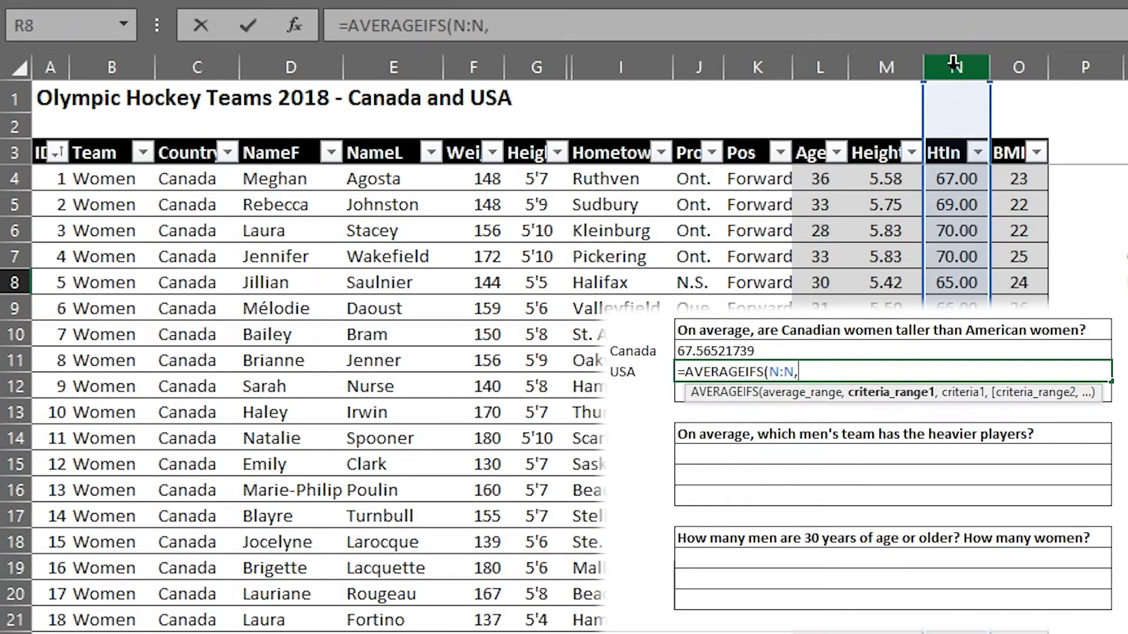
Step: Add the conditions Team column B:B equal to "Women" and Country column C:C equal to "USA", and complete the formula in R8
left_click(106, 66)
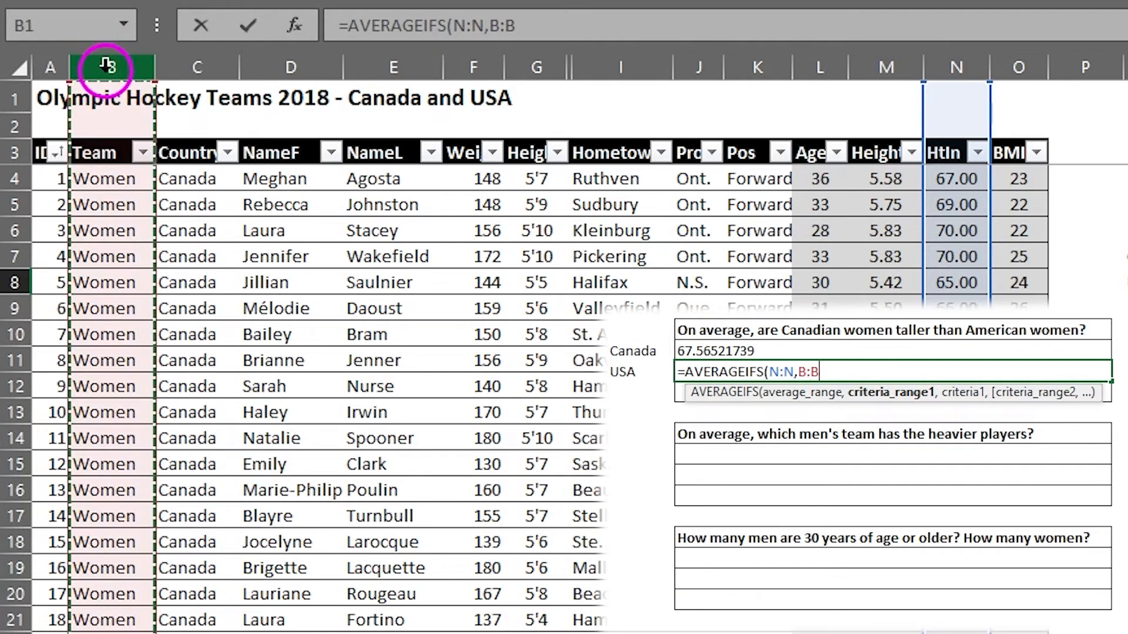
type(",")
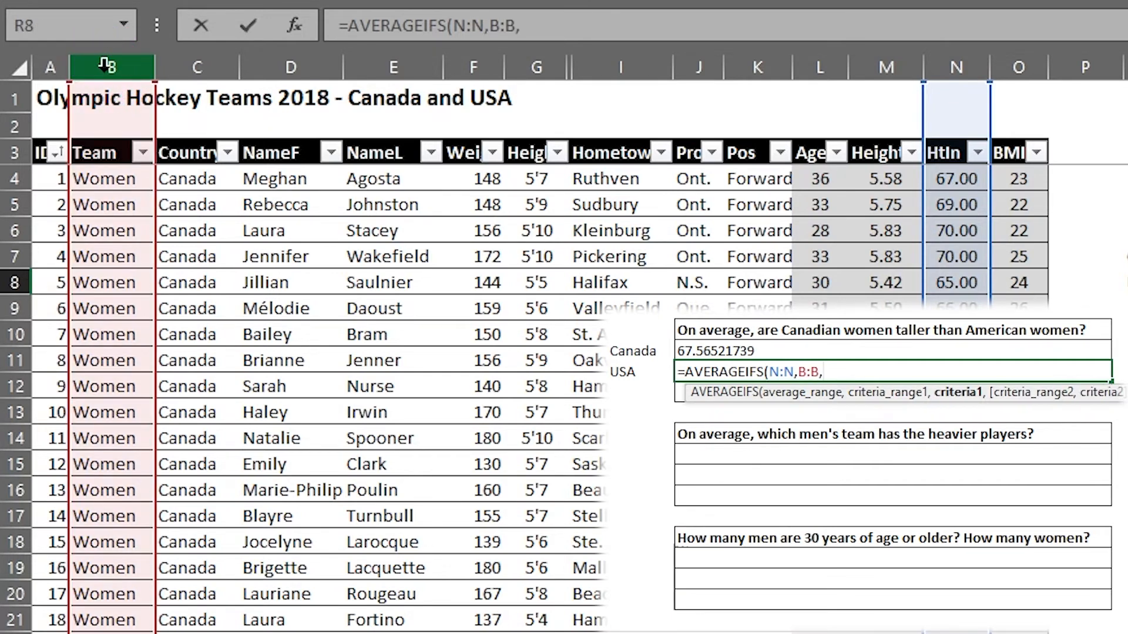
type("\"Women\",")
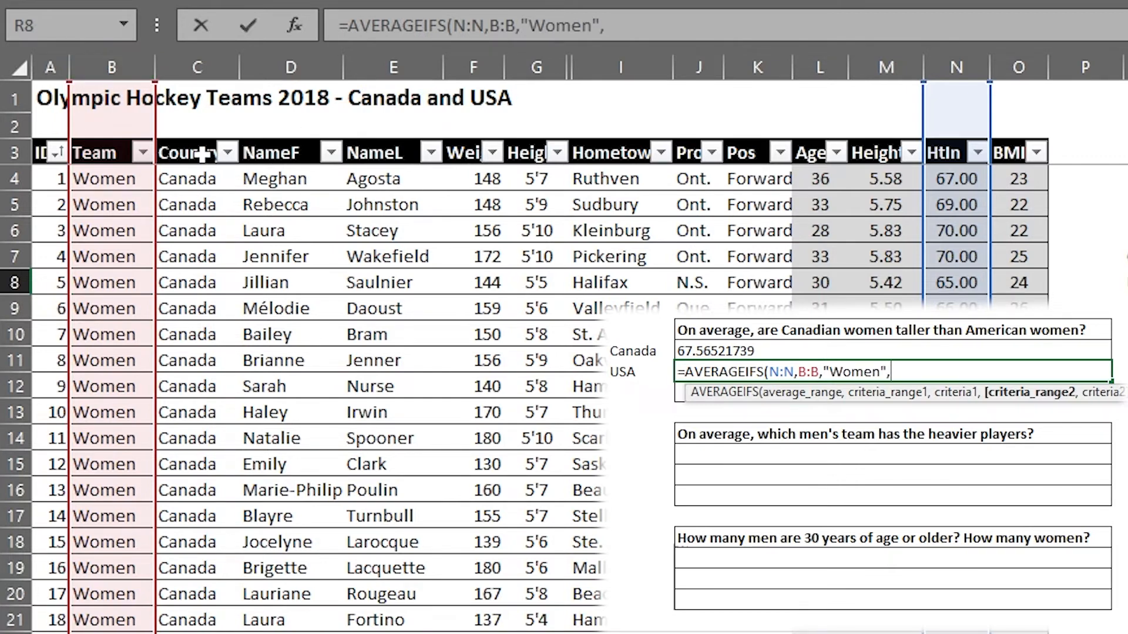
left_click(196, 66)
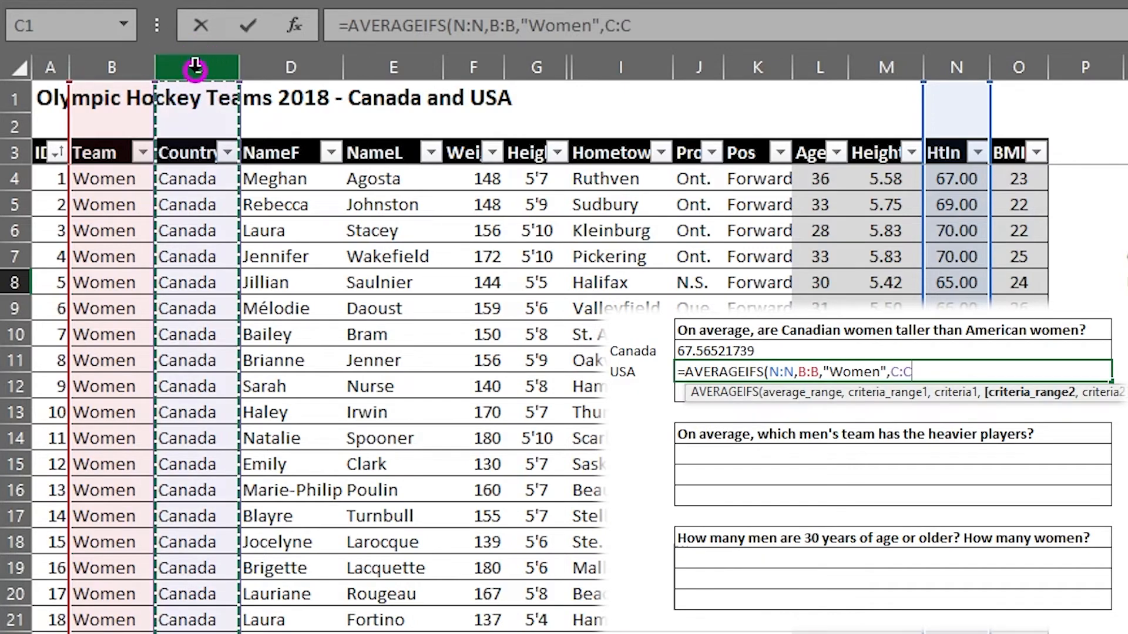
type(",\"USA\")")
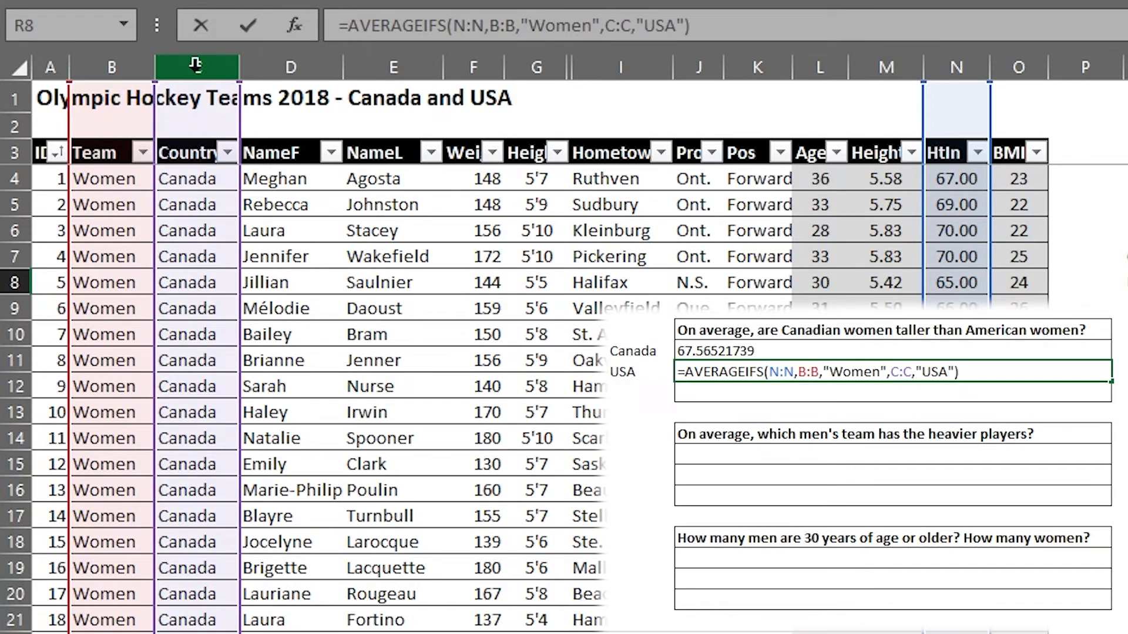
key("Return")
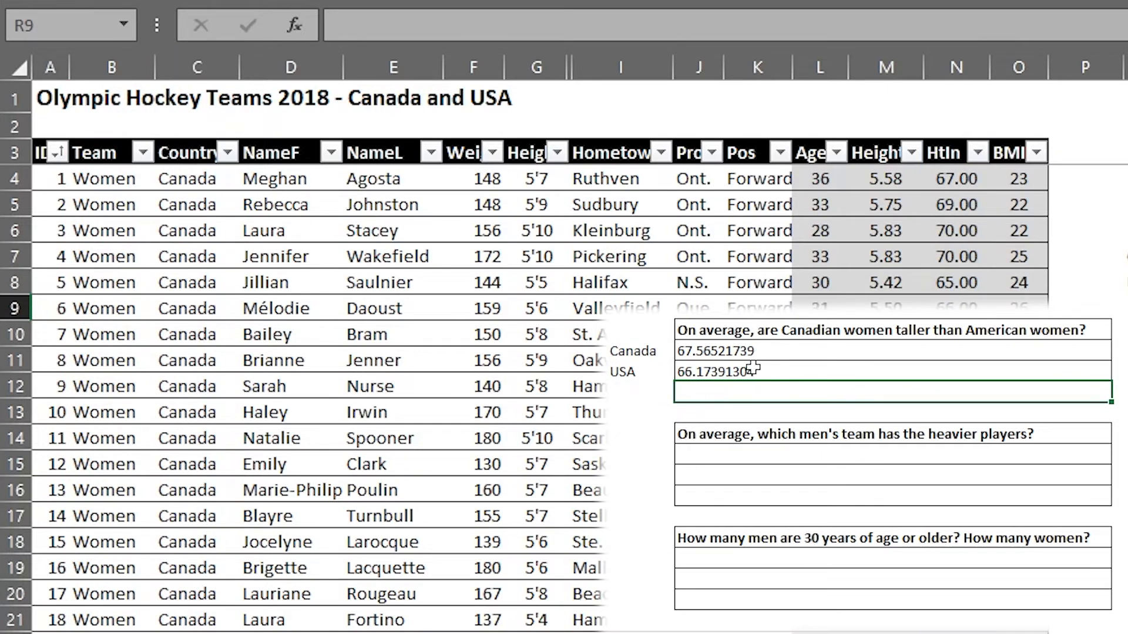
Step: Enter the answer "Yes!" to the women's height question in R9
left_click(767, 329)
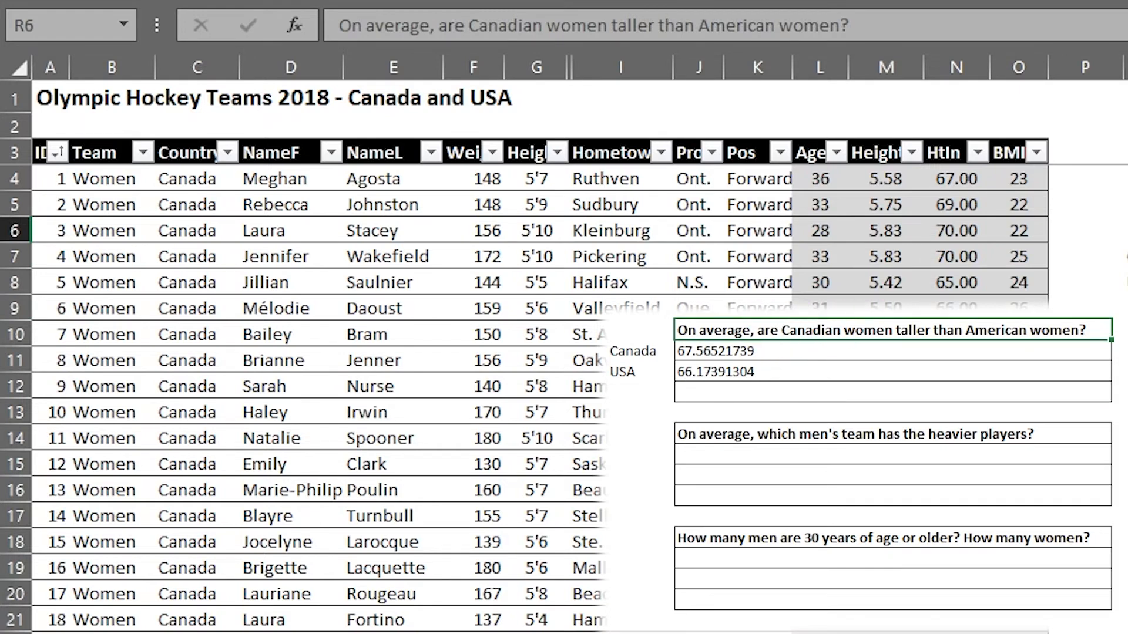
left_click(758, 391)
type("Yes!")
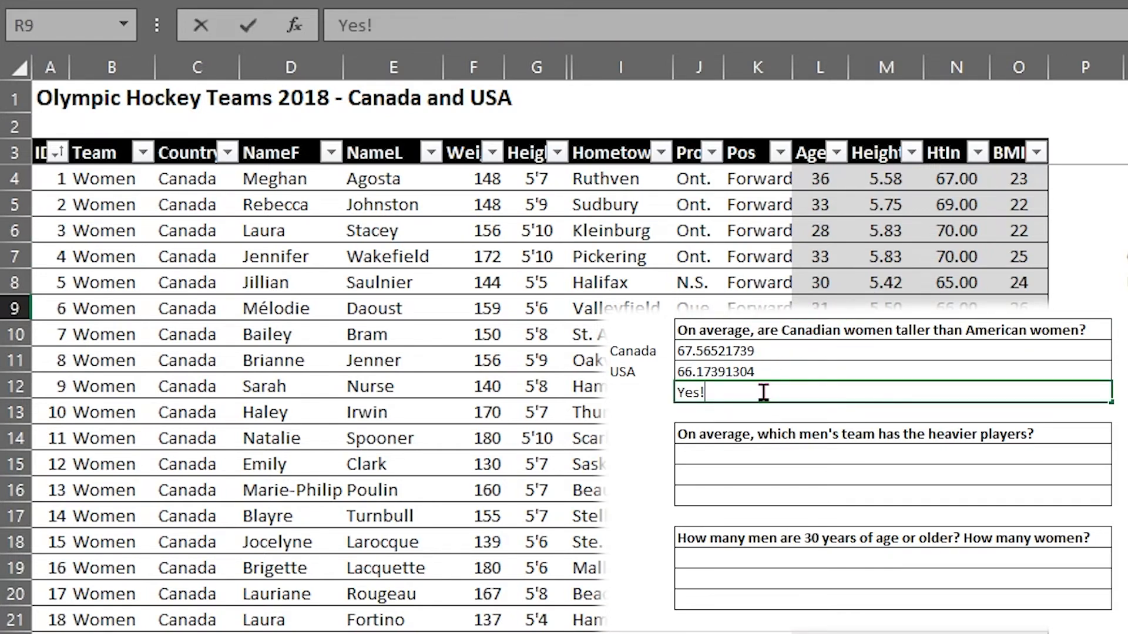
left_click(739, 453)
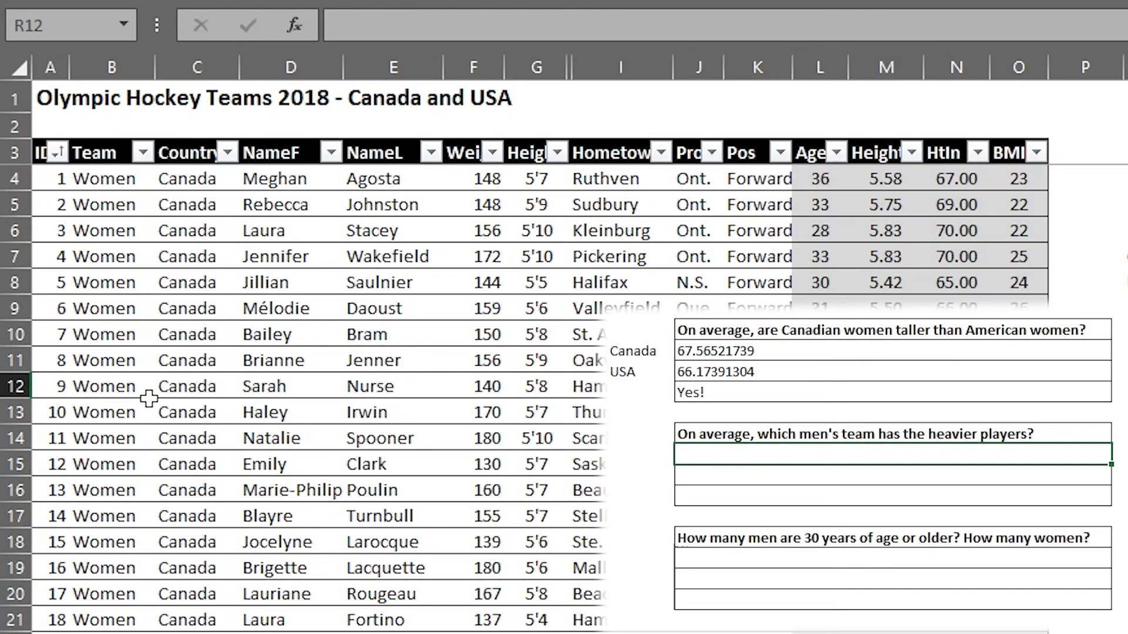
Step: Examine the Team and Country entries of the men's players for both Canada and USA in the data table
scroll(147, 400, "down", 7)
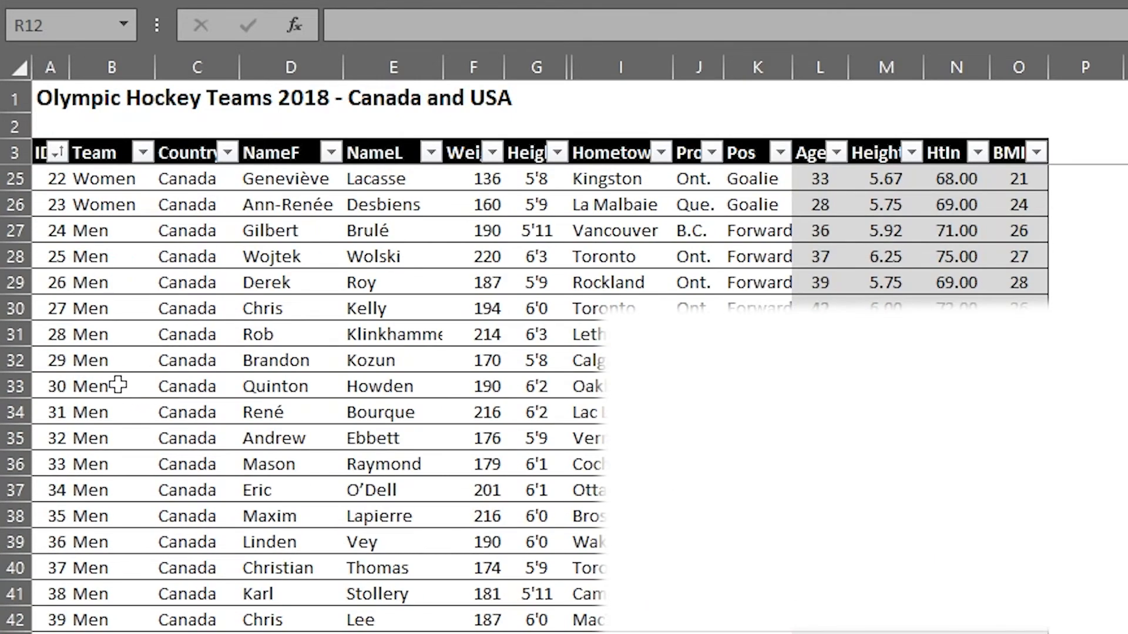
left_click(164, 334)
scroll(176, 411, "down", 6)
scroll(184, 455, "down", 8)
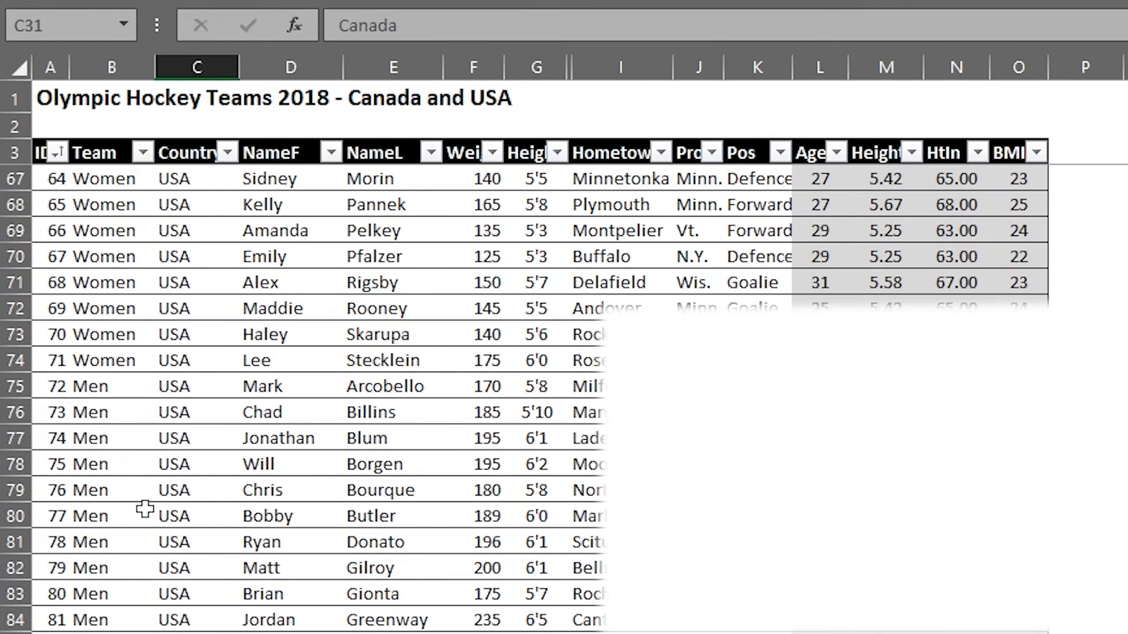
left_click(101, 519)
left_click(178, 517)
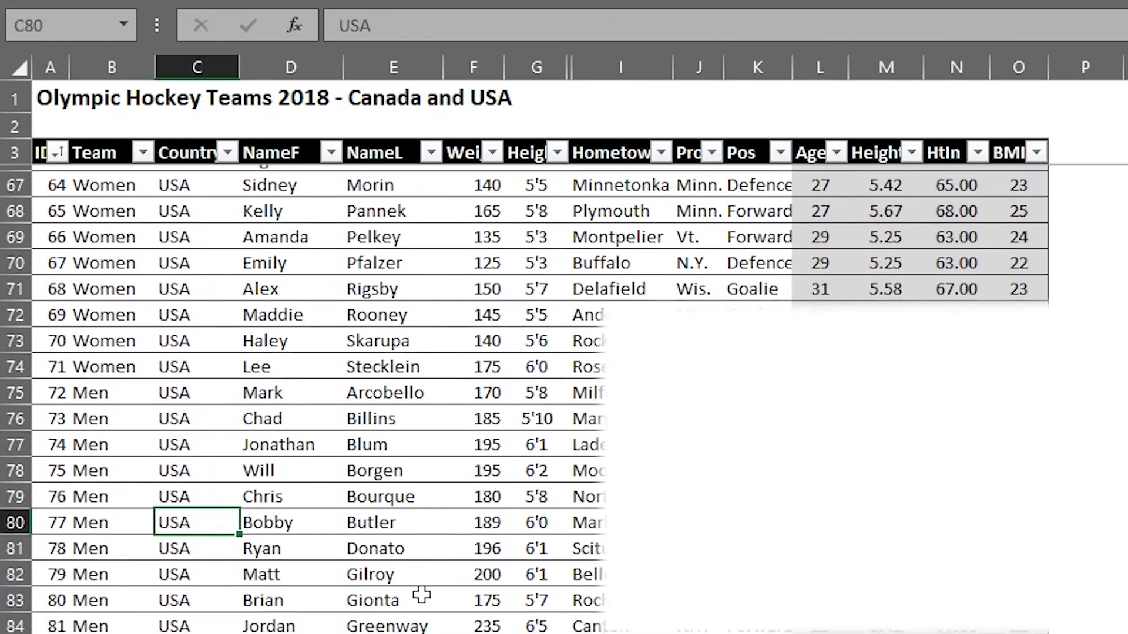
scroll(421, 587, "up", 20)
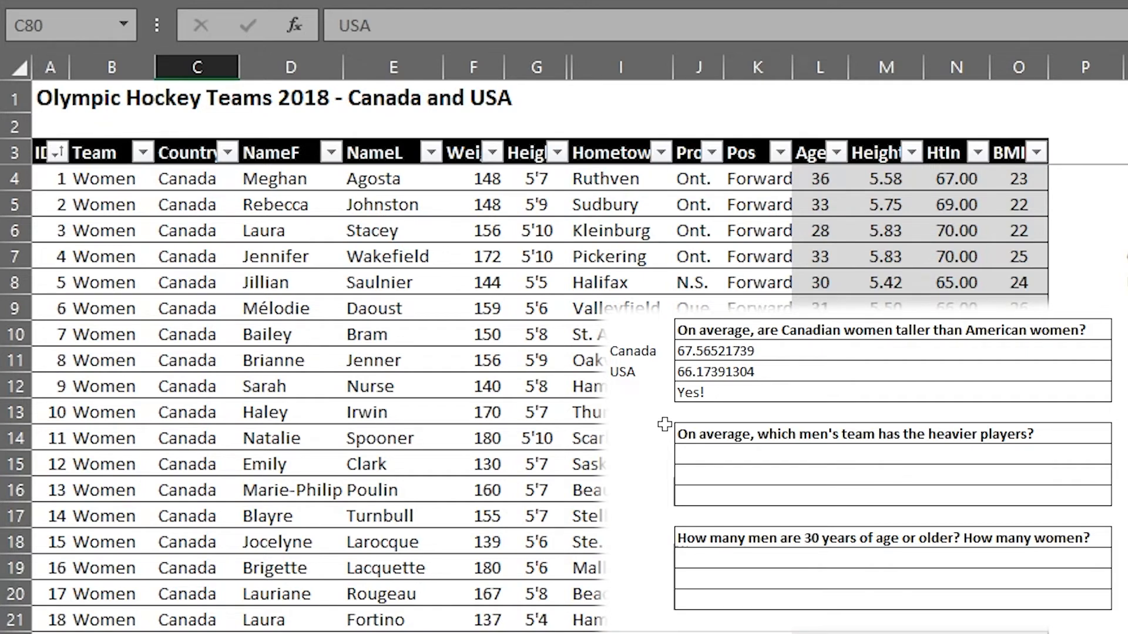
Step: Label the answer rows under the men's weight question in column Q: Canada in Q12 and USA in Q13
left_click(658, 454)
type("Canada")
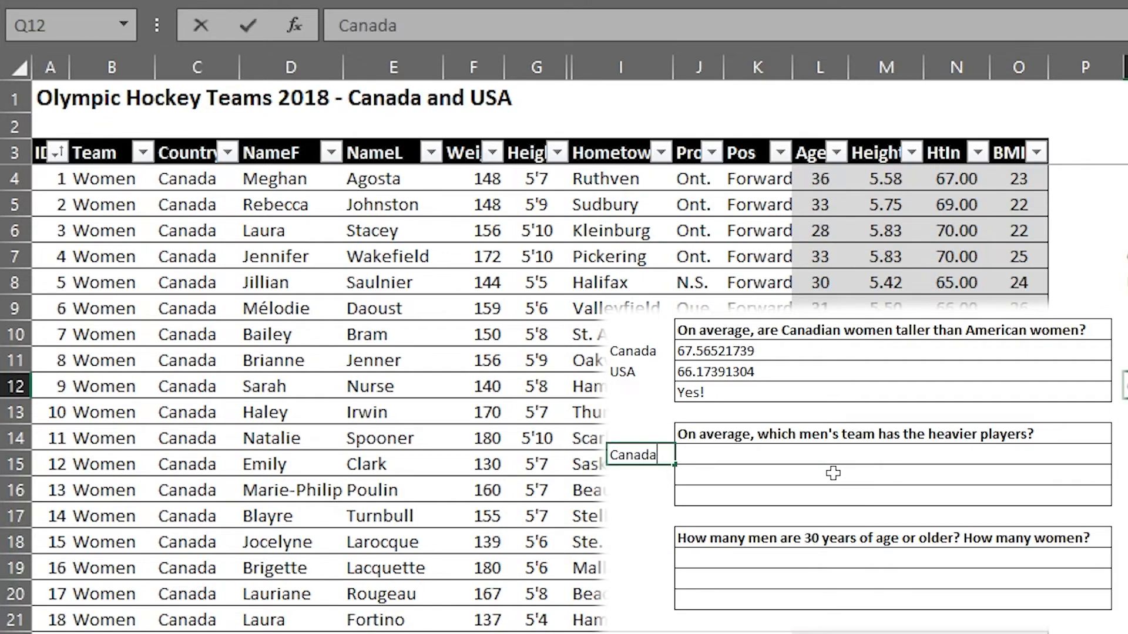
key("Return")
type("USA")
key("Return")
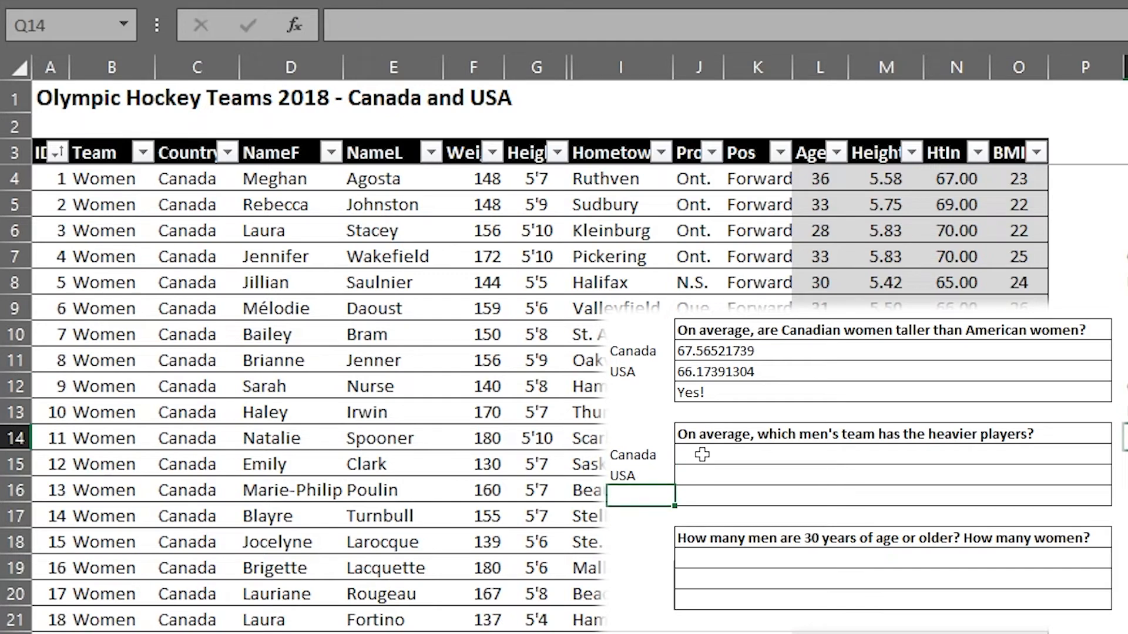
Step: Start an AVERAGEIFS formula in R12 with the whole weight column F:F as the average range
left_click(746, 455)
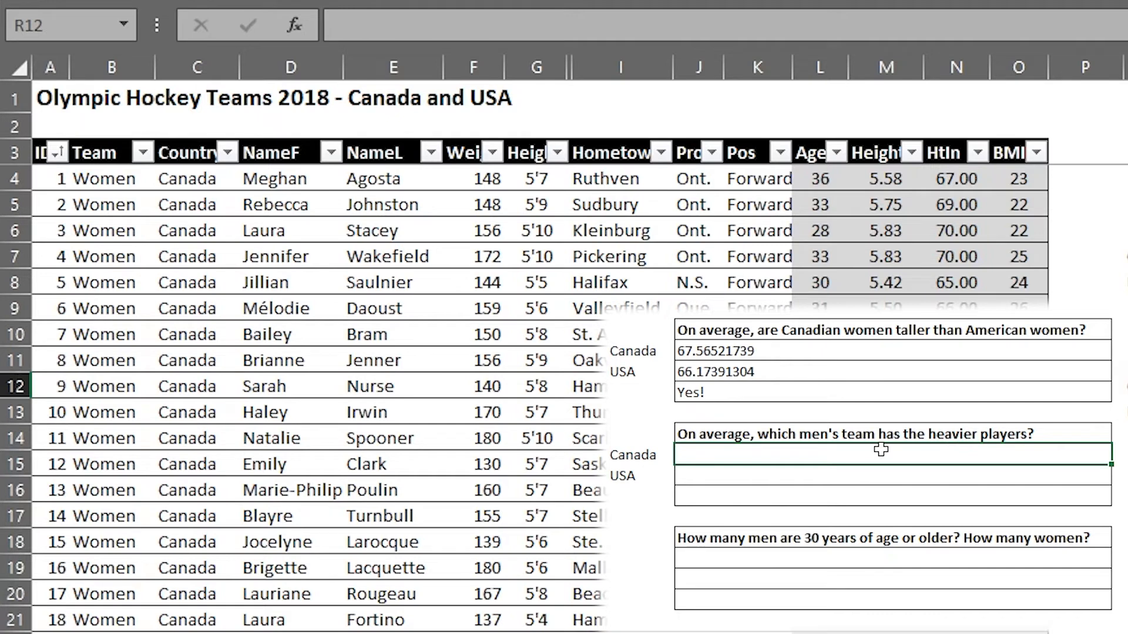
type("=AVERAGE")
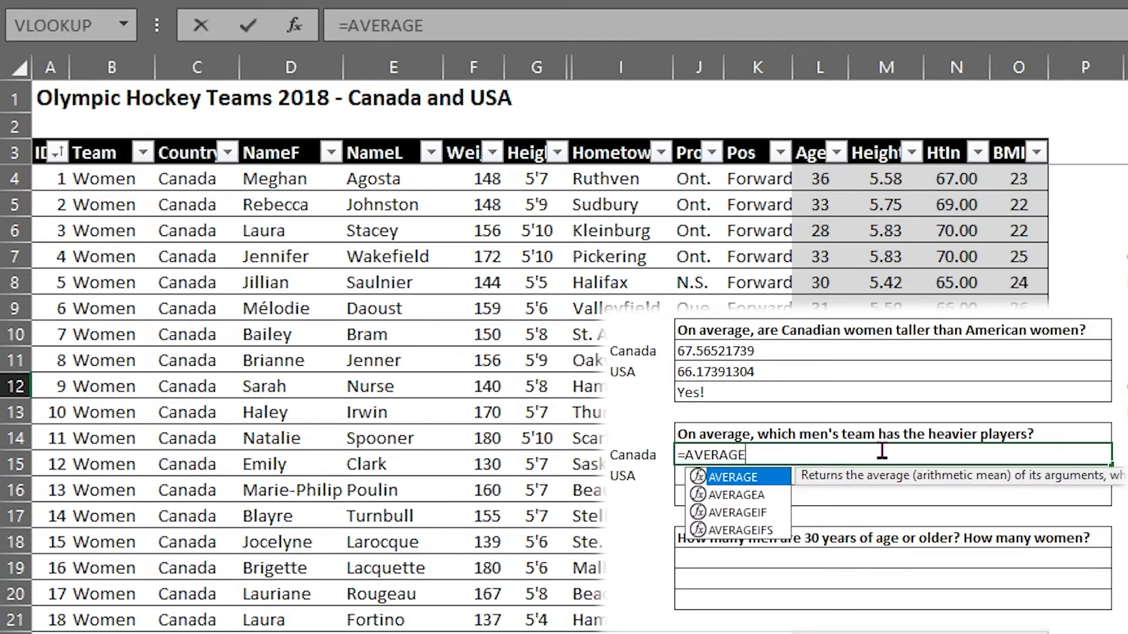
type("IFS(")
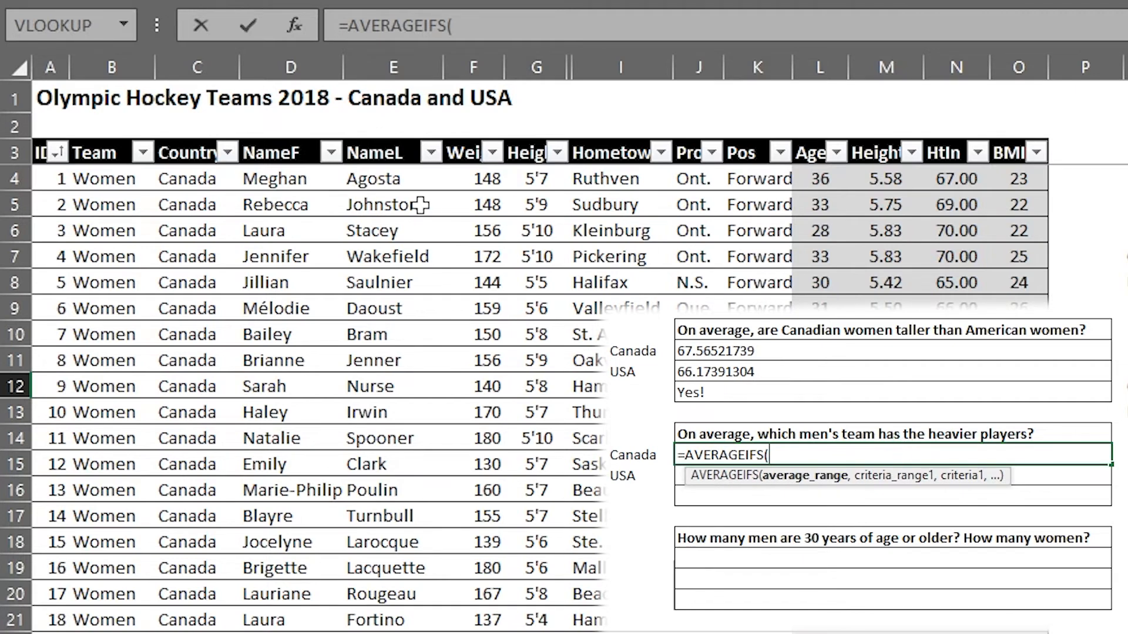
left_click(472, 65)
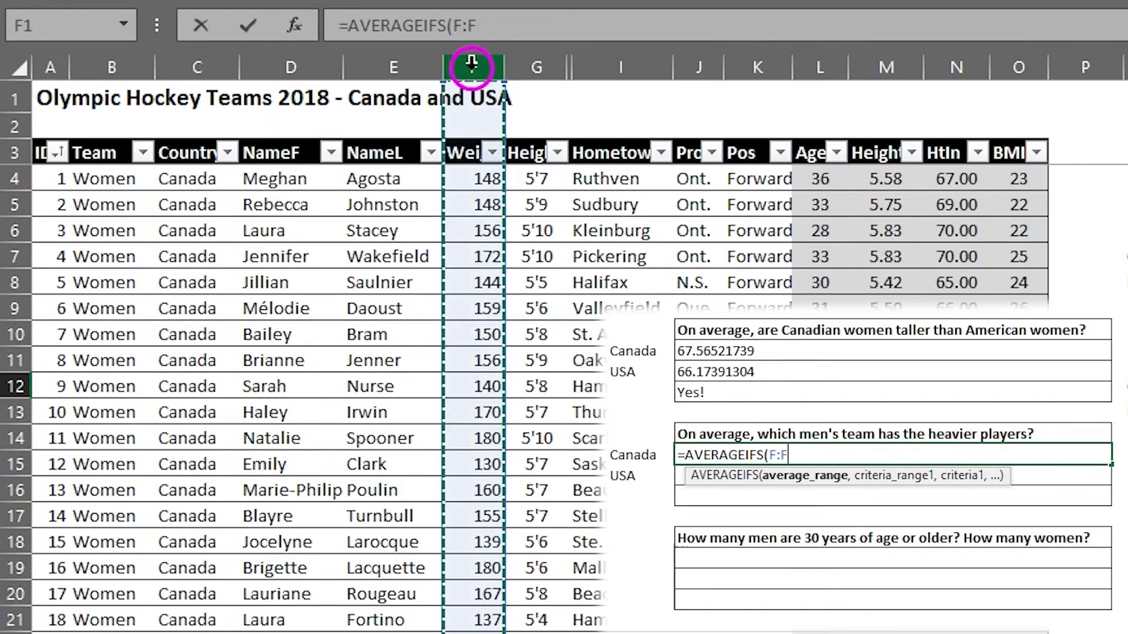
type(",")
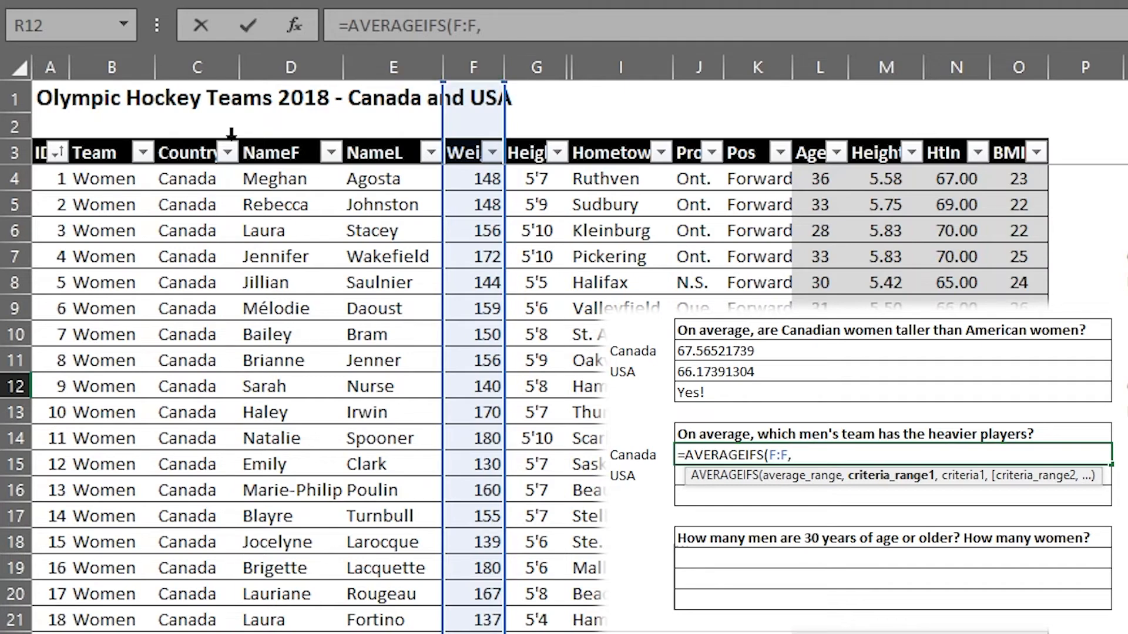
Step: Complete the R12 AVERAGEIFS formula with the criteria "Men" in team column B:B and "Canada" in country column C:C
left_click(100, 69)
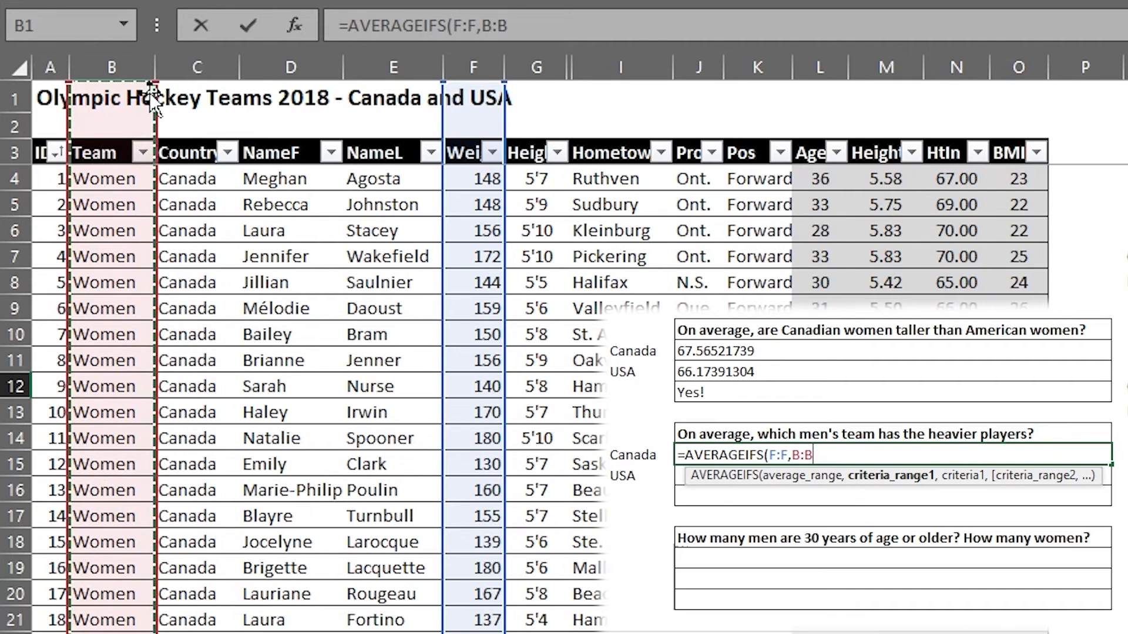
type(",\"Men\",")
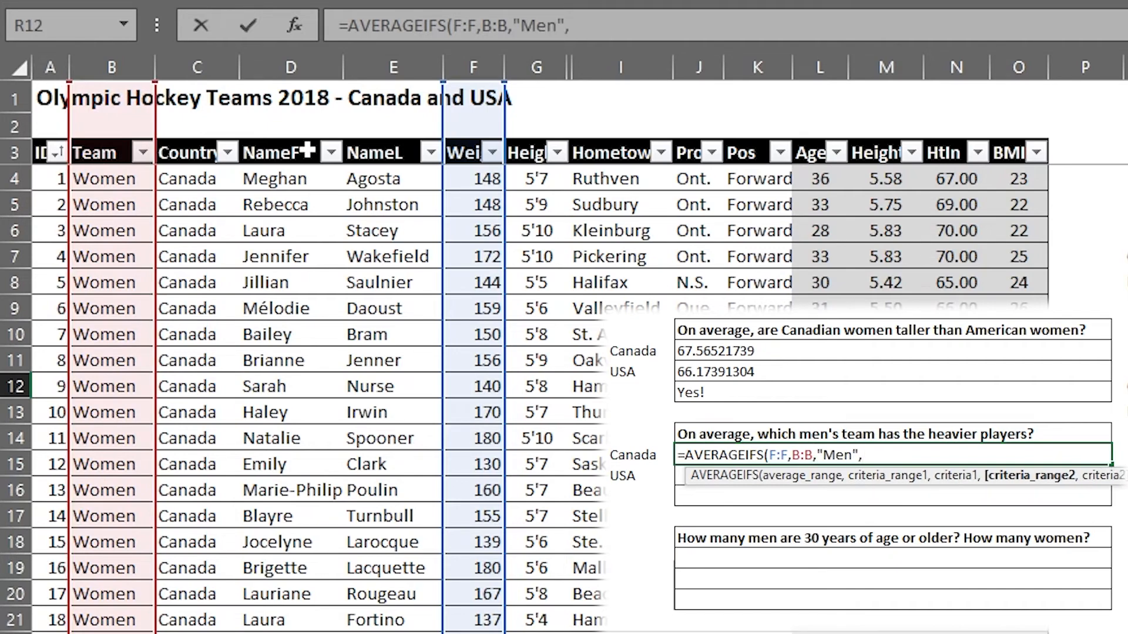
left_click(188, 66)
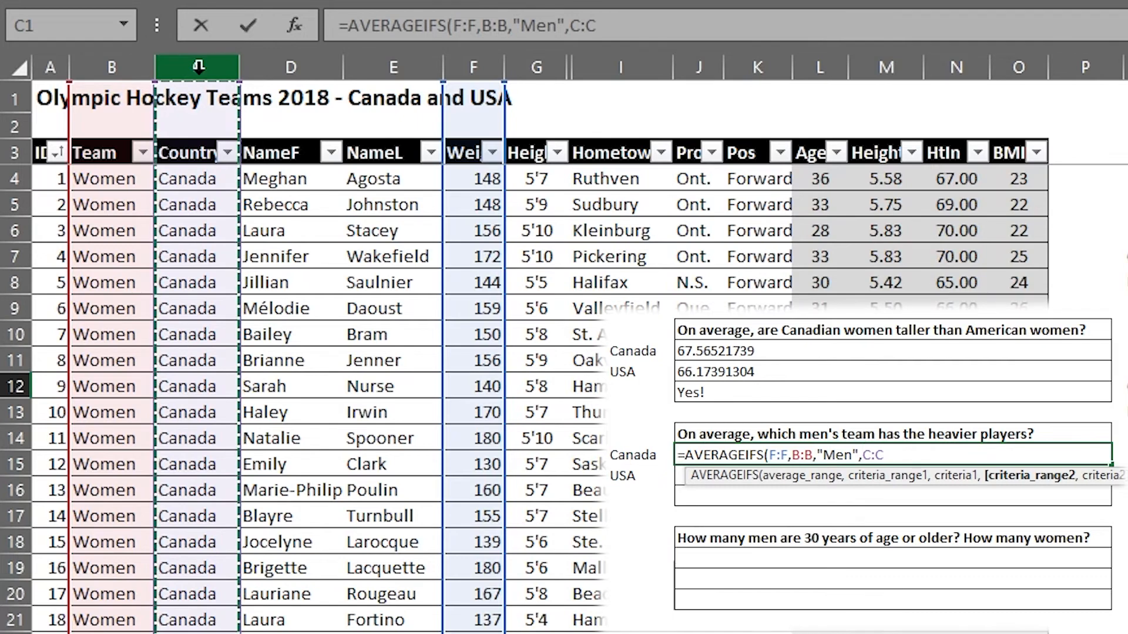
type(",\"")
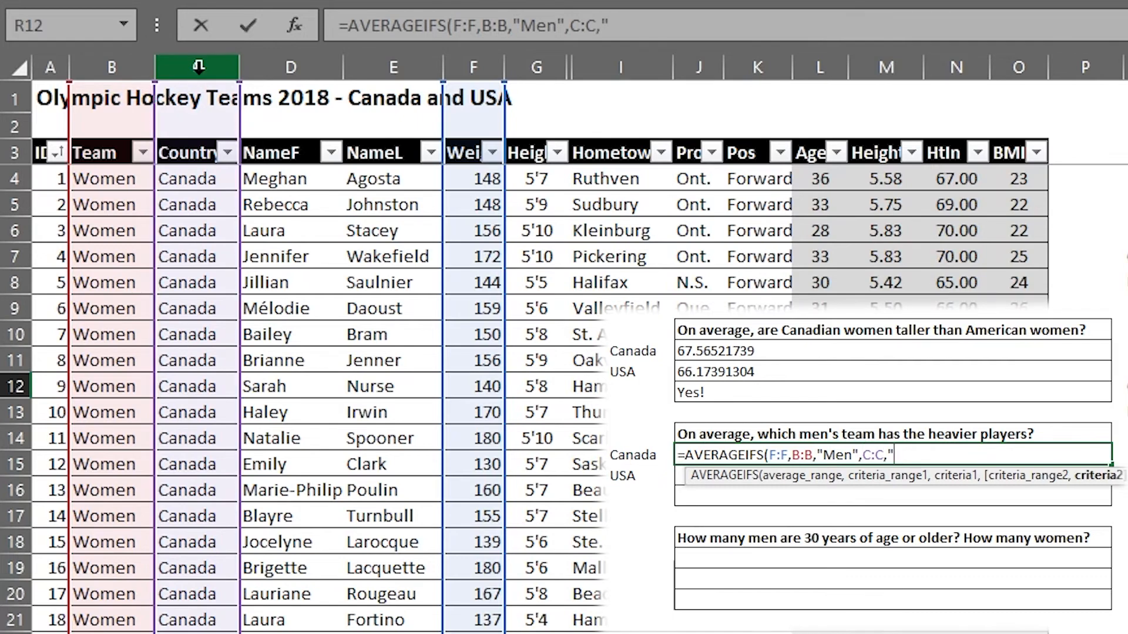
type("Canada\")")
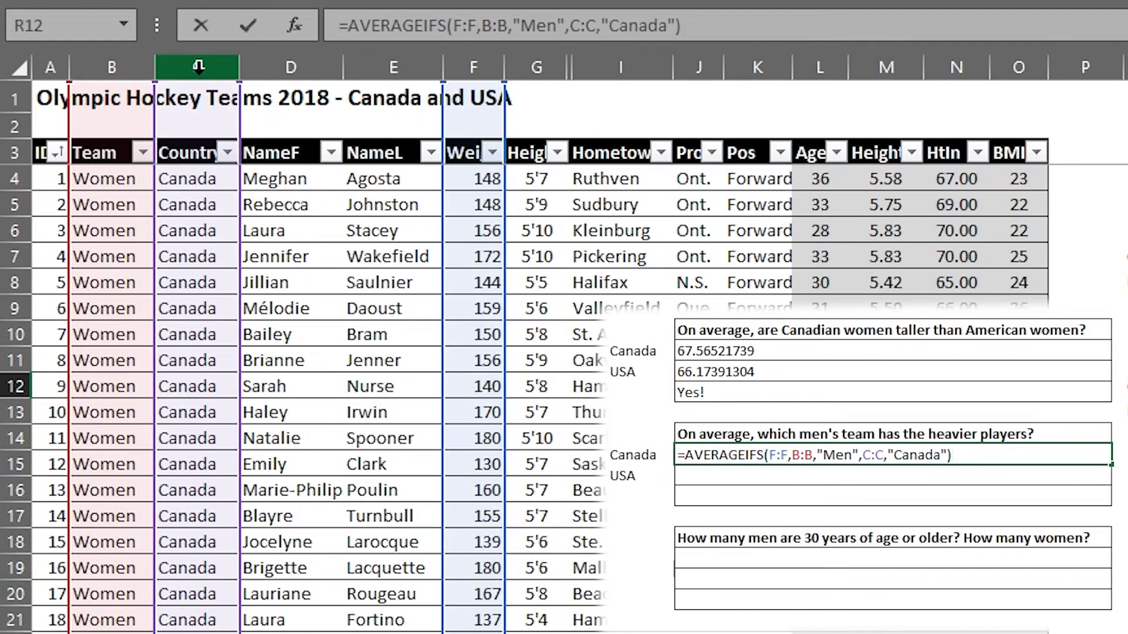
key("Return")
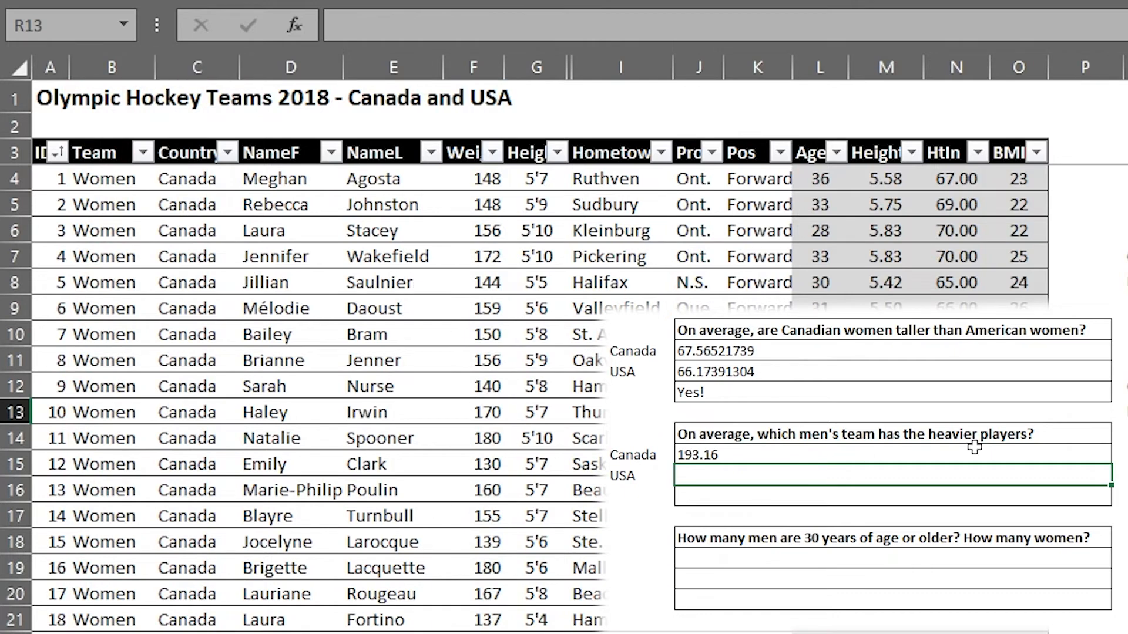
left_click(730, 453)
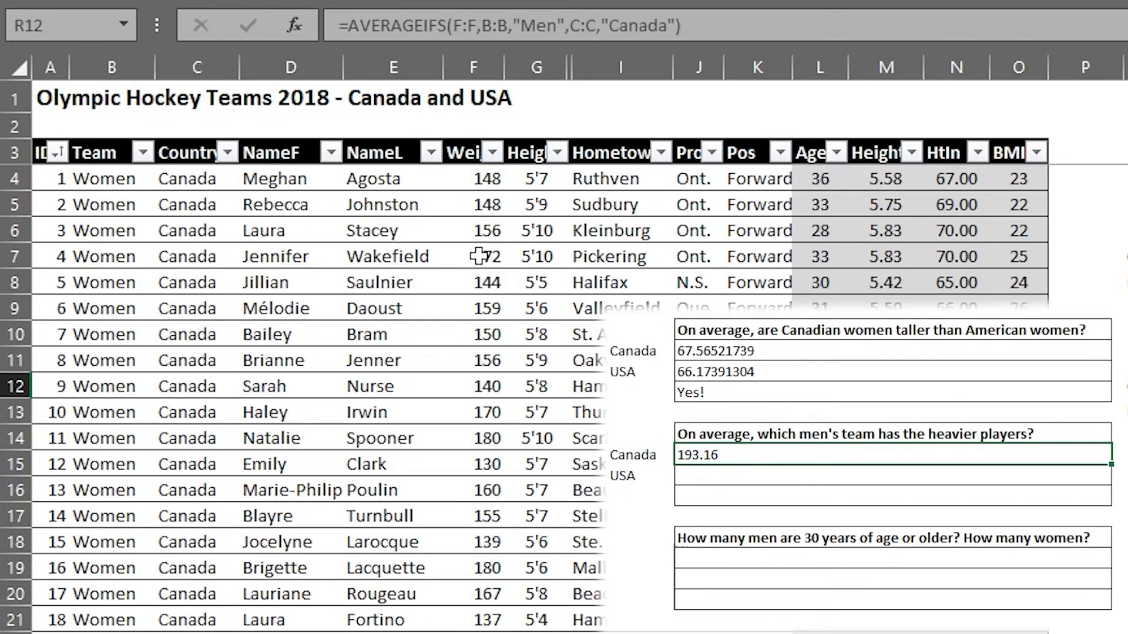
Step: Enter an AVERAGEIFS formula in R13 averaging weight column F:F where B:B is "Men" and C:C is "USA"
left_click(704, 474)
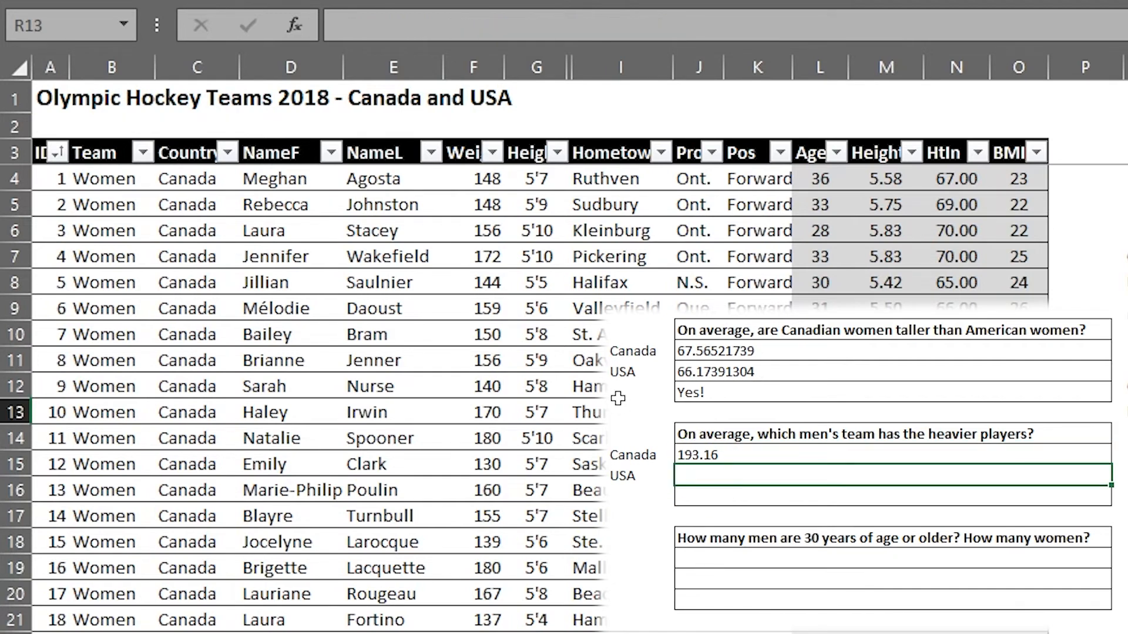
type("=AVERAGEIFS")
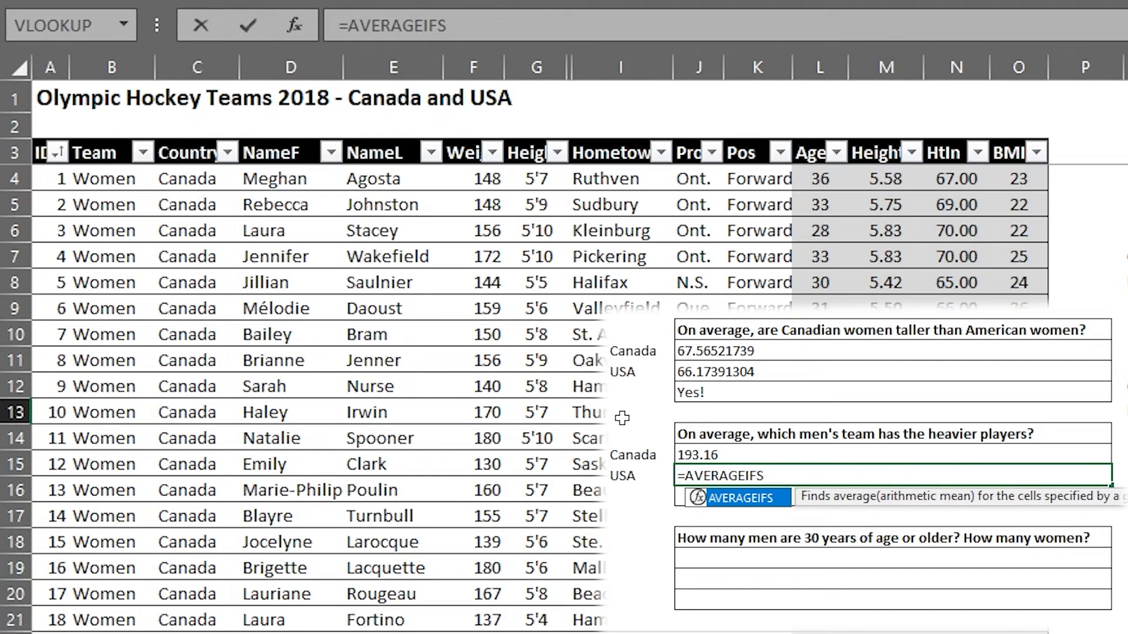
type("(")
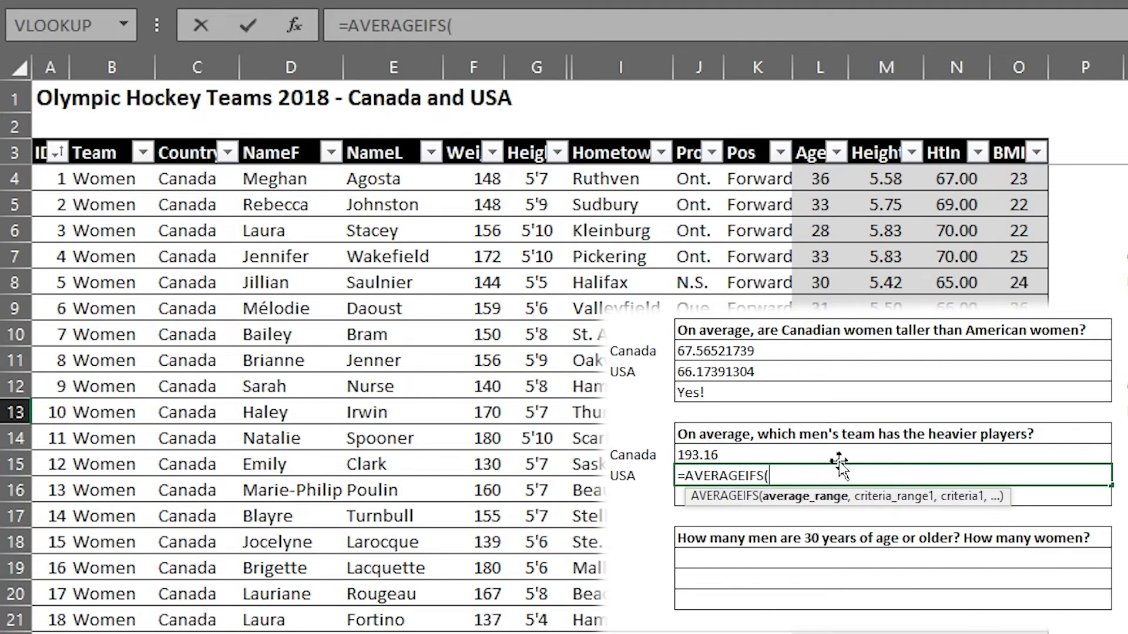
left_click(472, 64)
type(",")
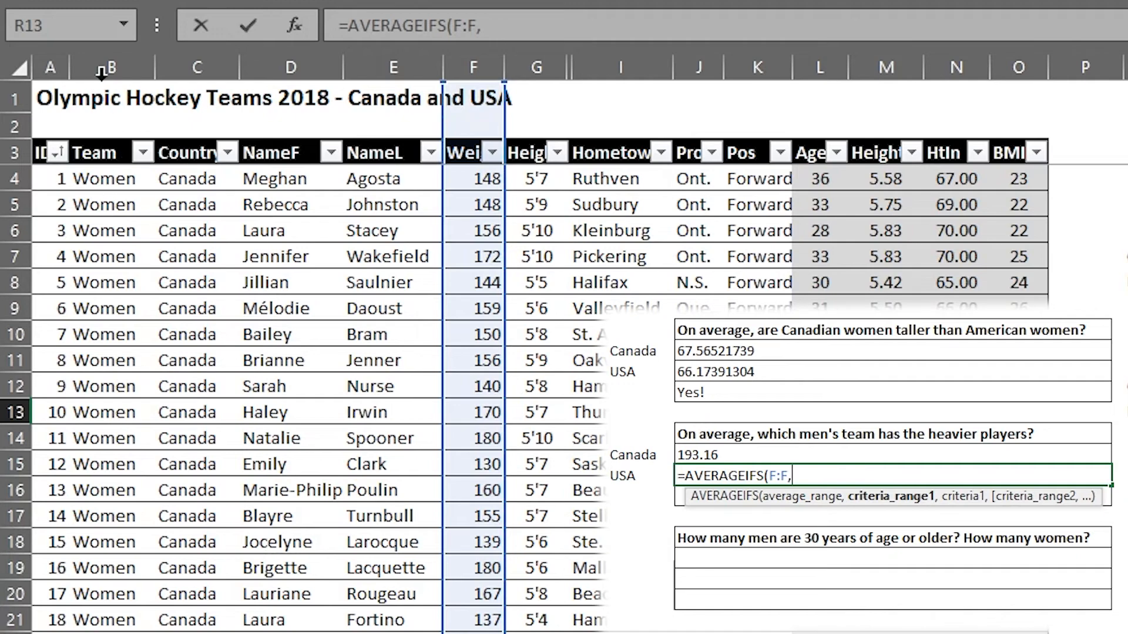
left_click(112, 64)
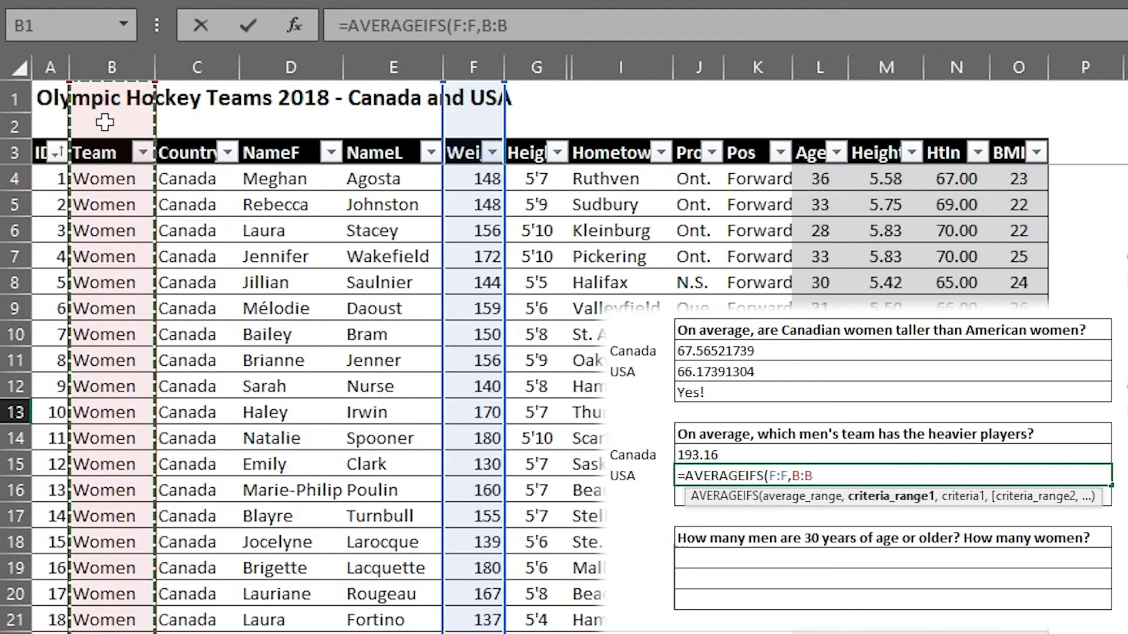
type(",\"")
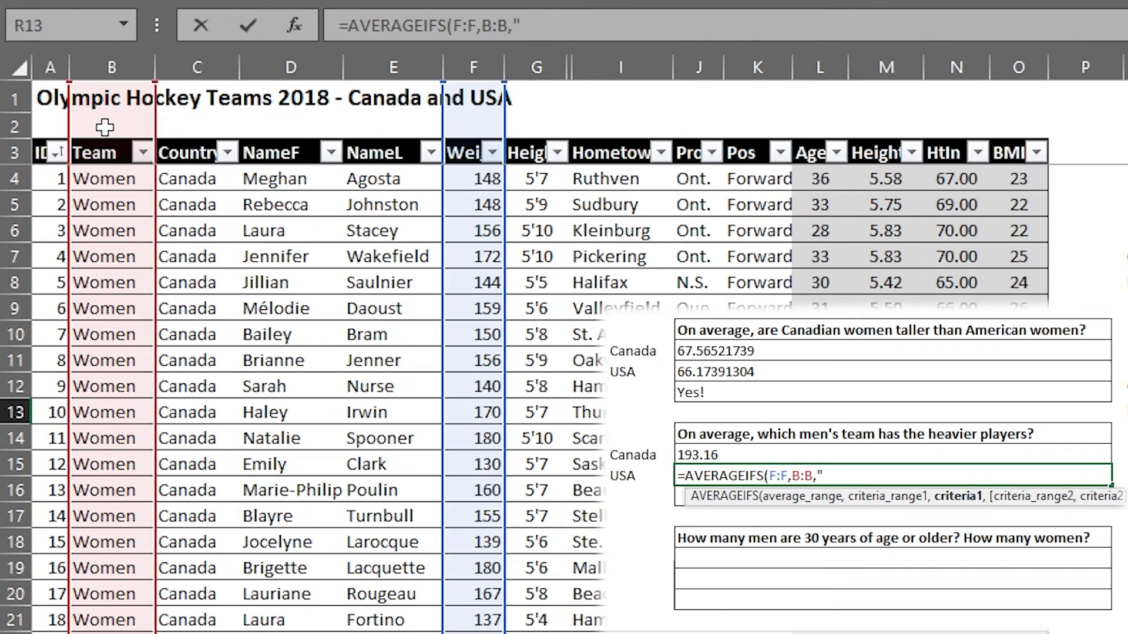
type("Men\",")
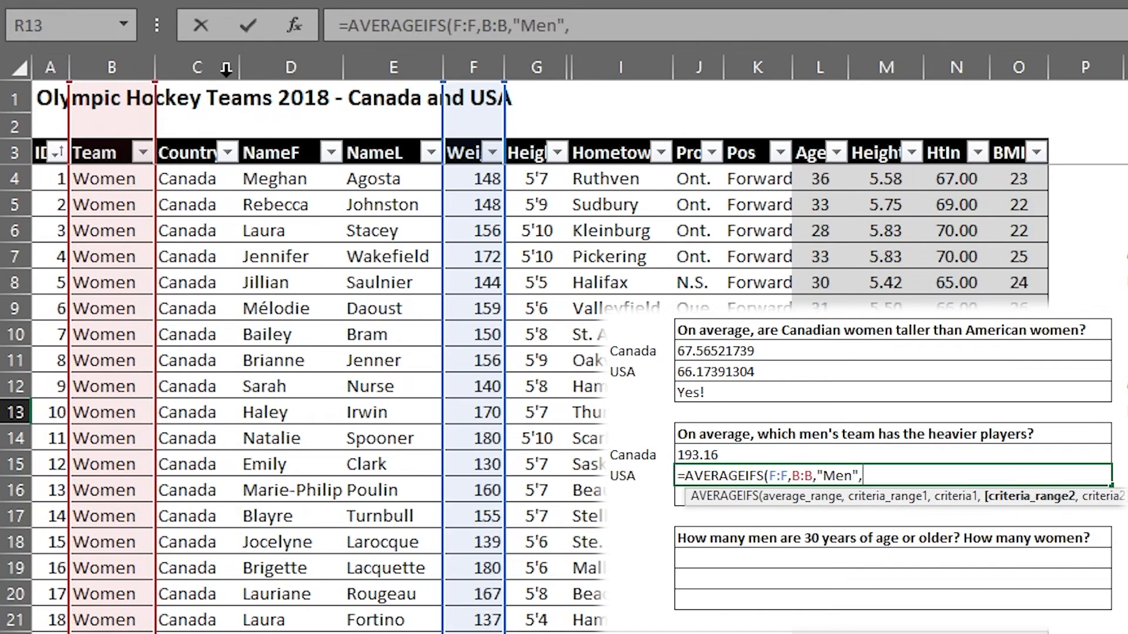
left_click(203, 64)
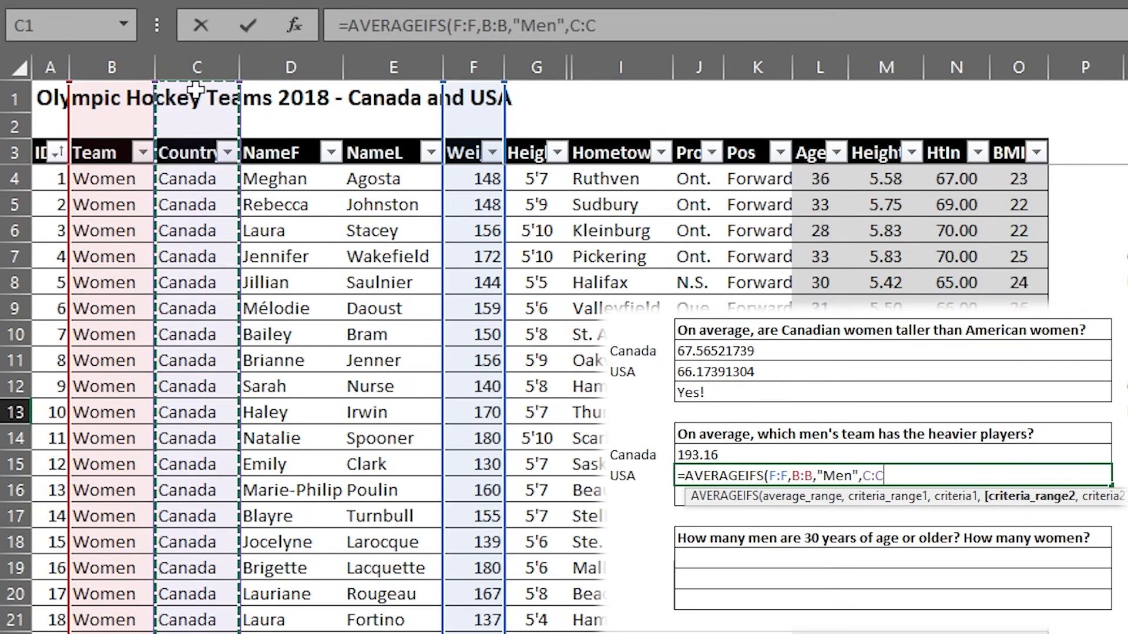
type(",")
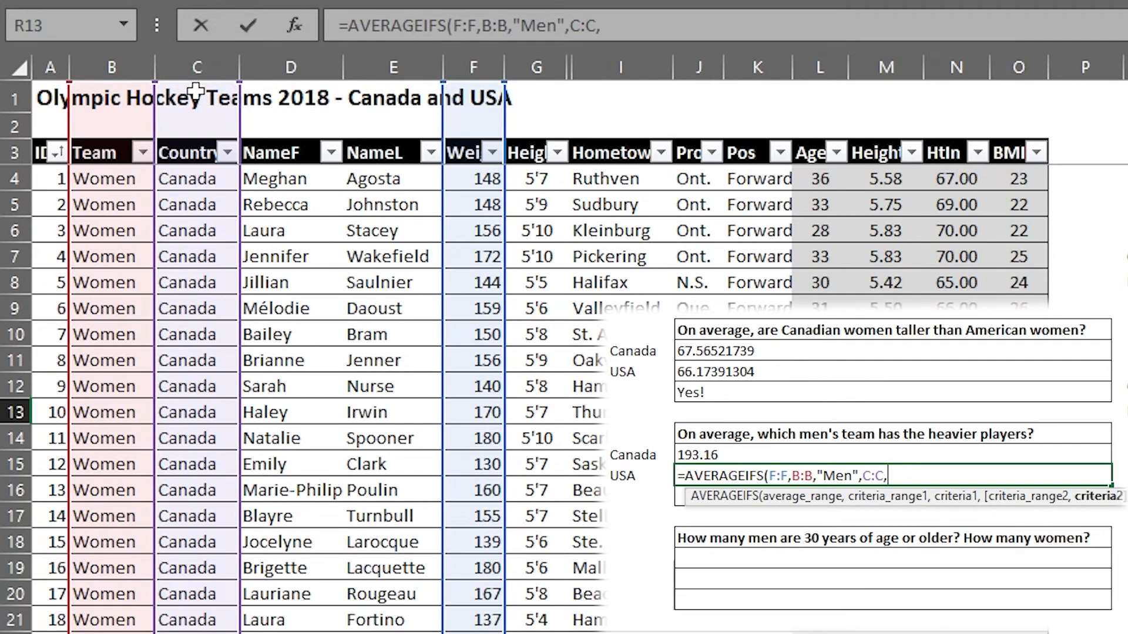
type("\"USA\"")
key("Return")
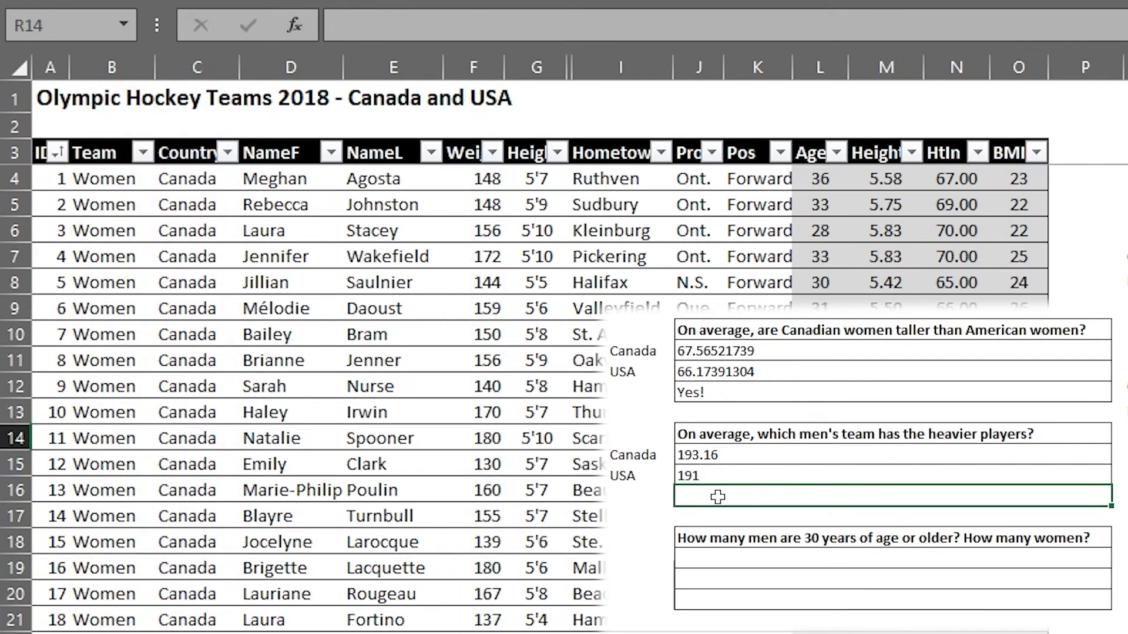
Step: Answer the men's weight question in R14 with "The men's team from Canada has heaver players on average."
left_click(726, 436)
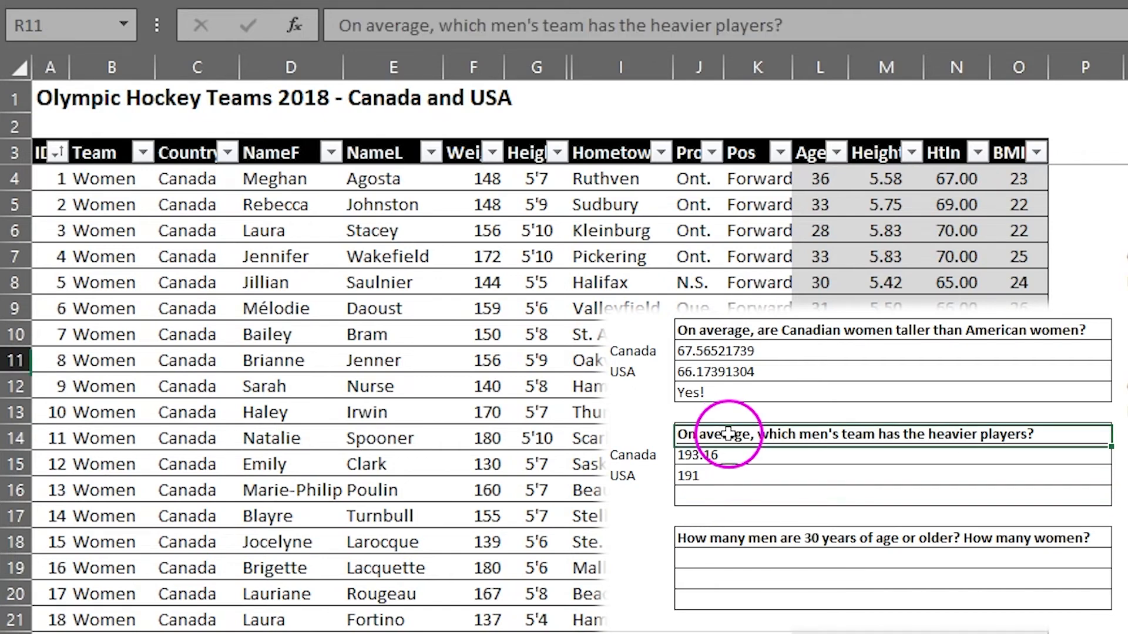
left_click(736, 494)
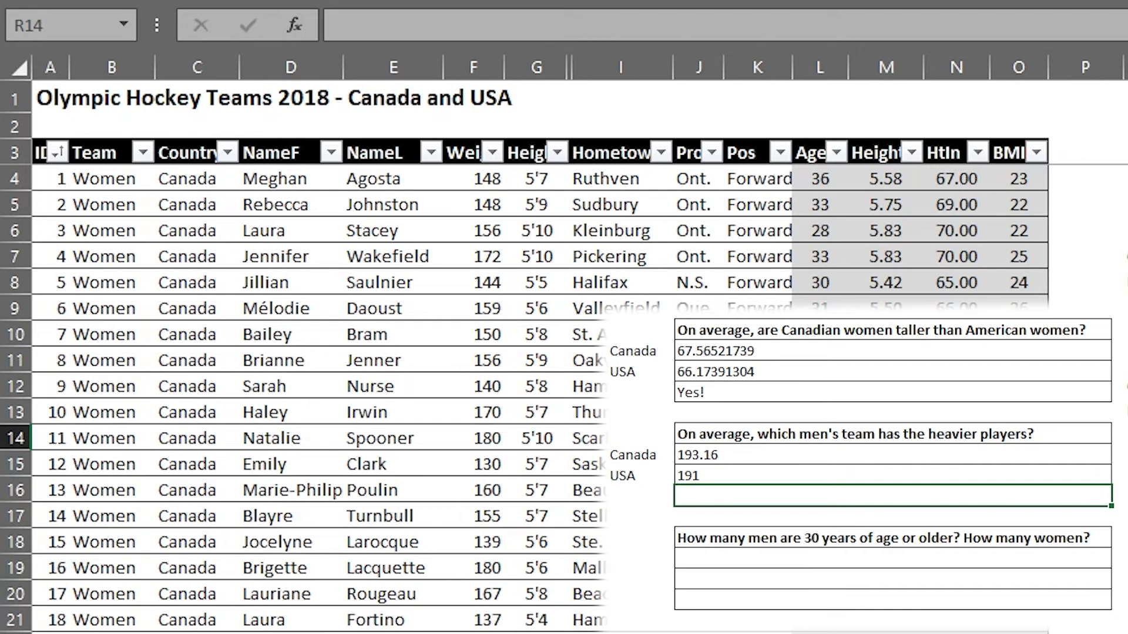
type("The men's team fr")
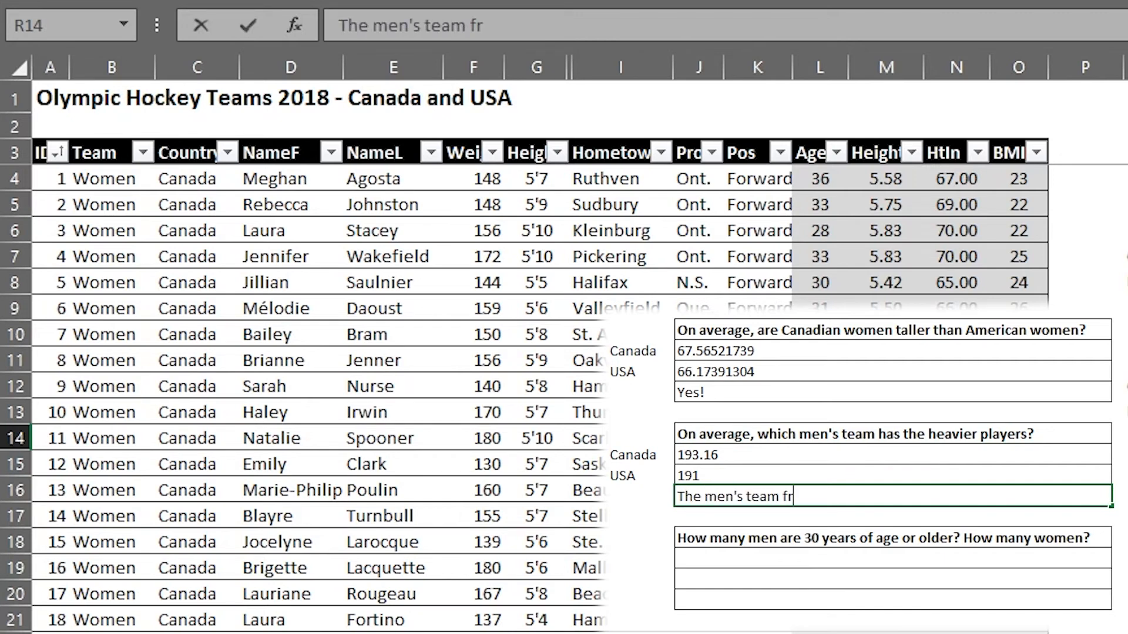
type("om Canada has heaver players on average.")
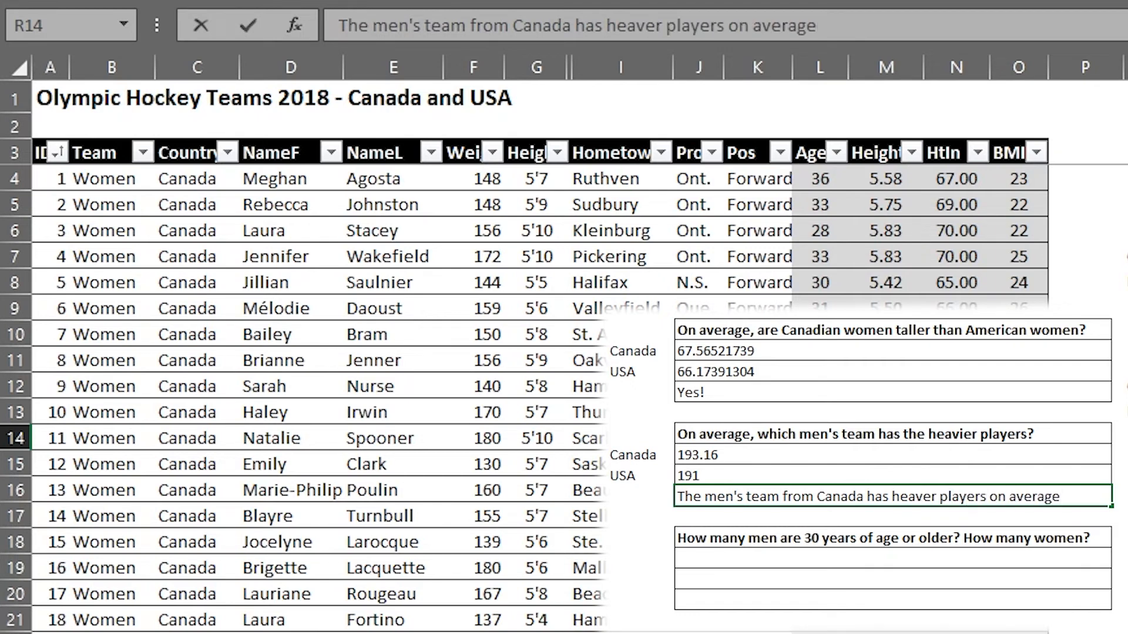
key("Return")
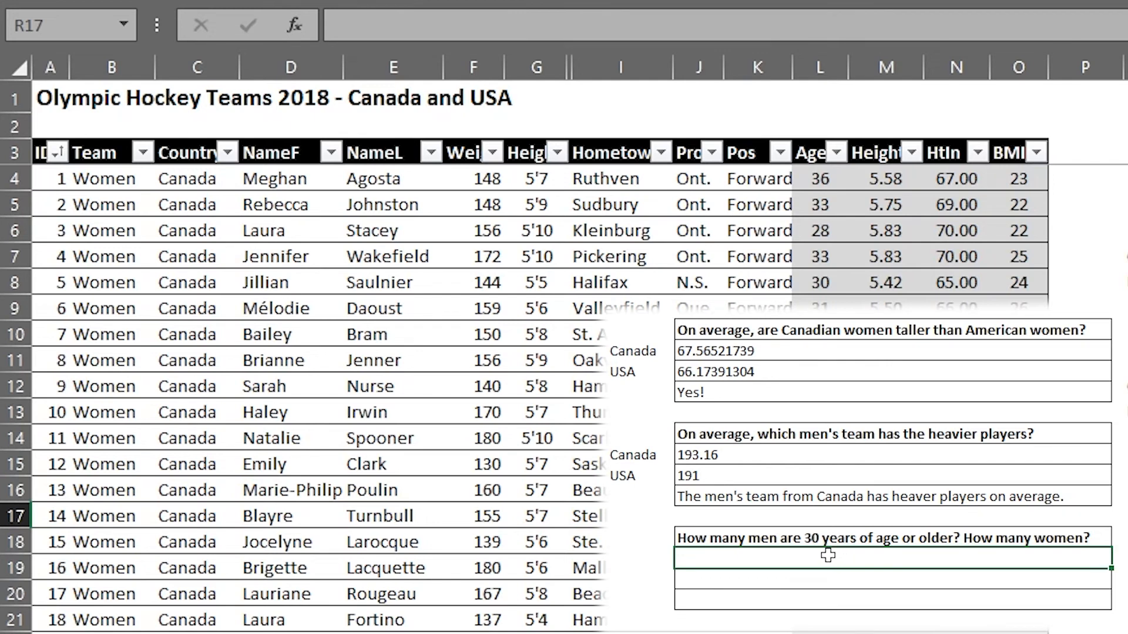
Step: Label the answer rows under the 30-or-older question in column Q: Men in Q17 and Women in Q18
left_click(895, 534)
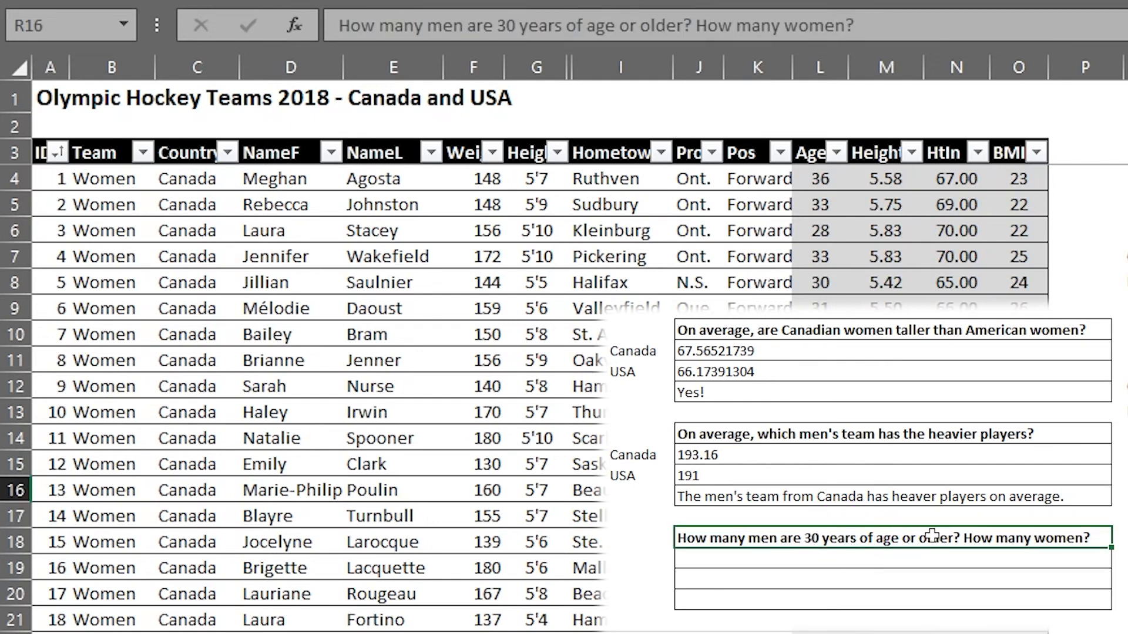
left_click(818, 66)
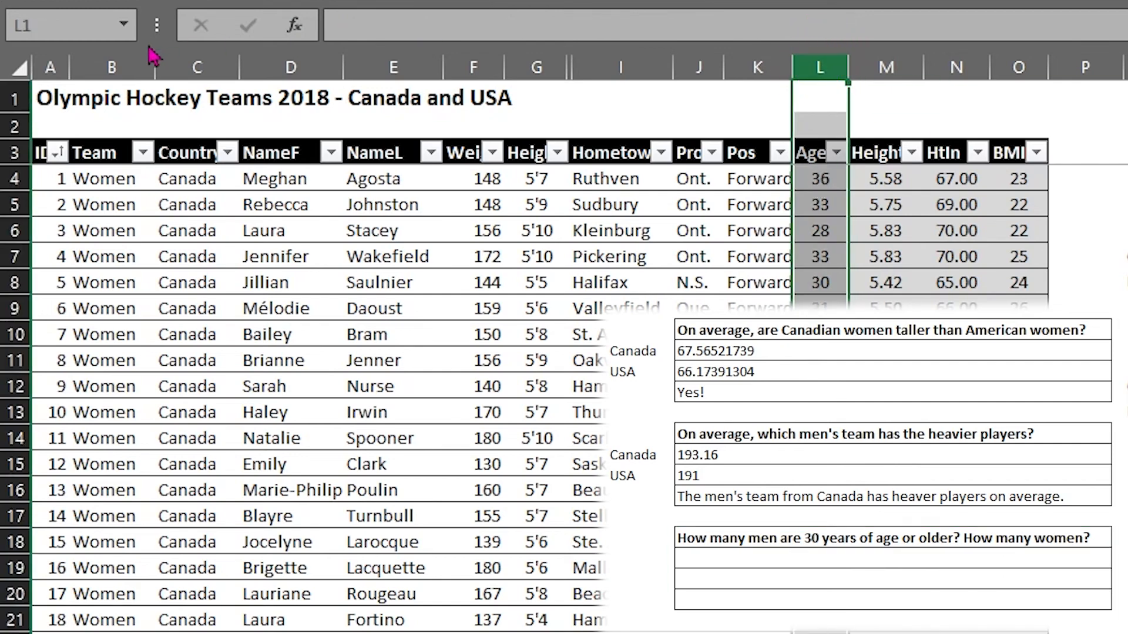
left_click(109, 67)
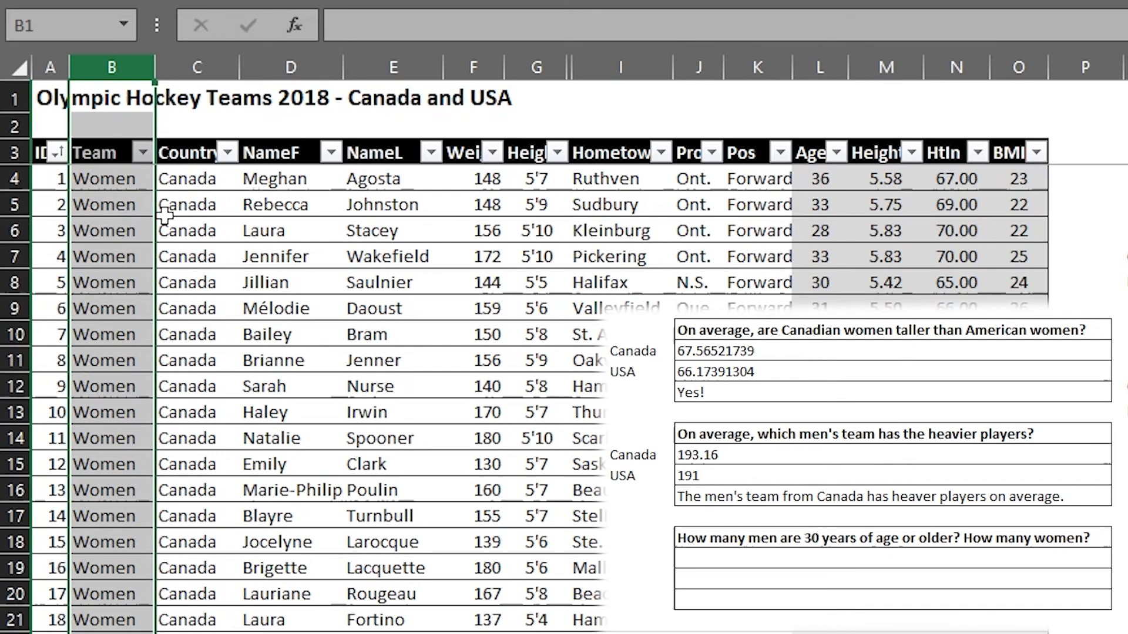
left_click(671, 566)
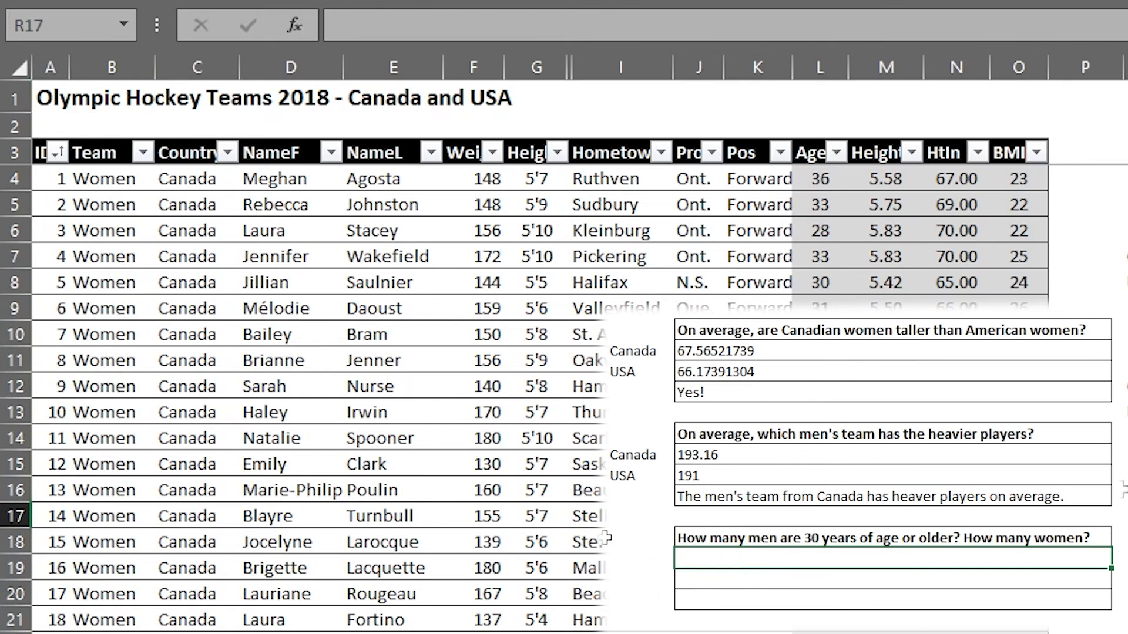
left_click(647, 559)
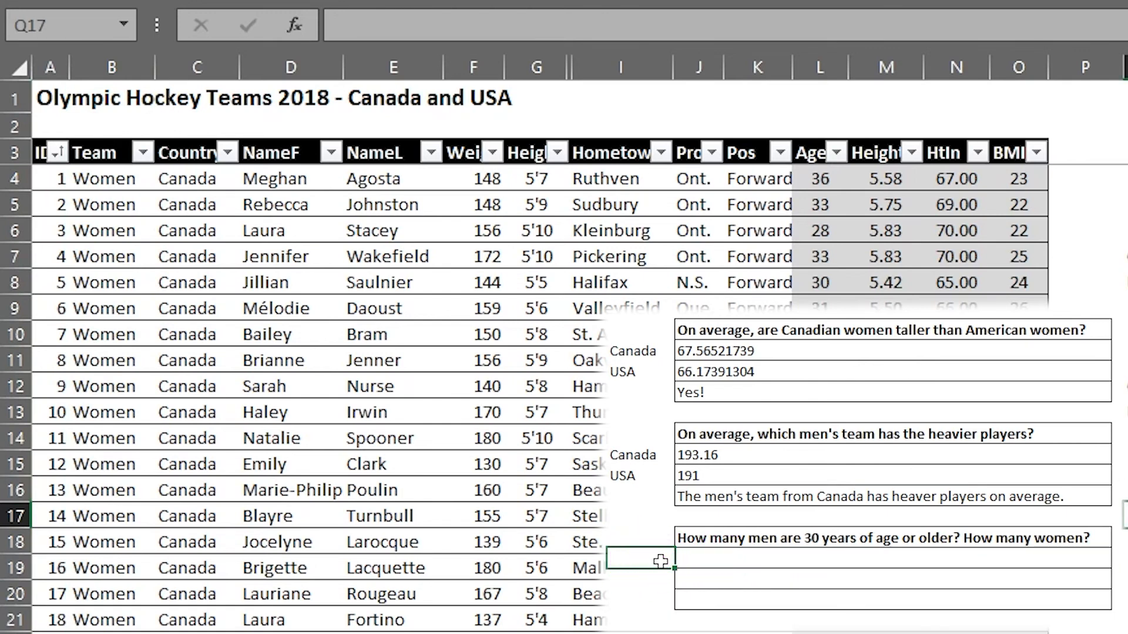
type("Men")
key("Return")
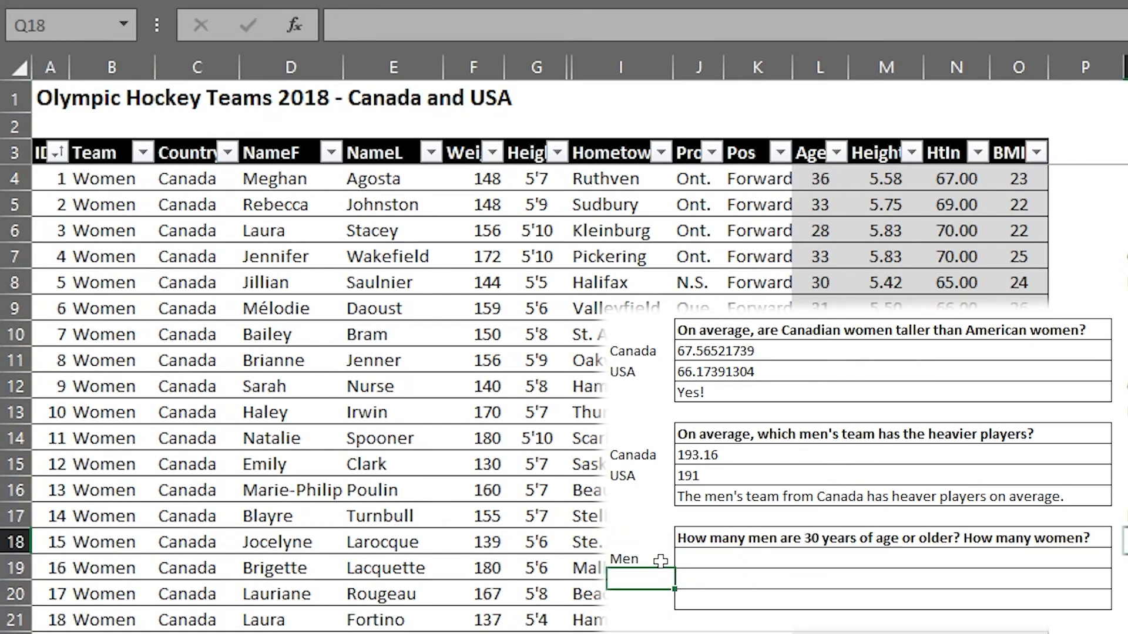
type("Women")
key("Return")
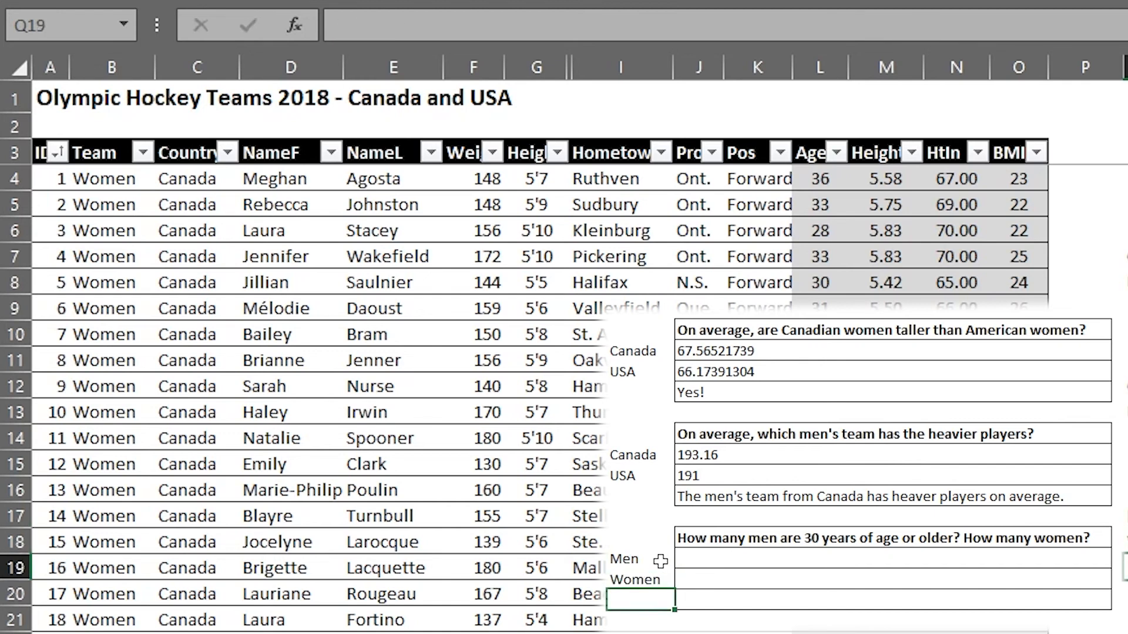
Step: Enter a COUNTIFS formula in R17 with the criteria ">=30" in age column L:L and "Men" in team column B:B
left_click(713, 560)
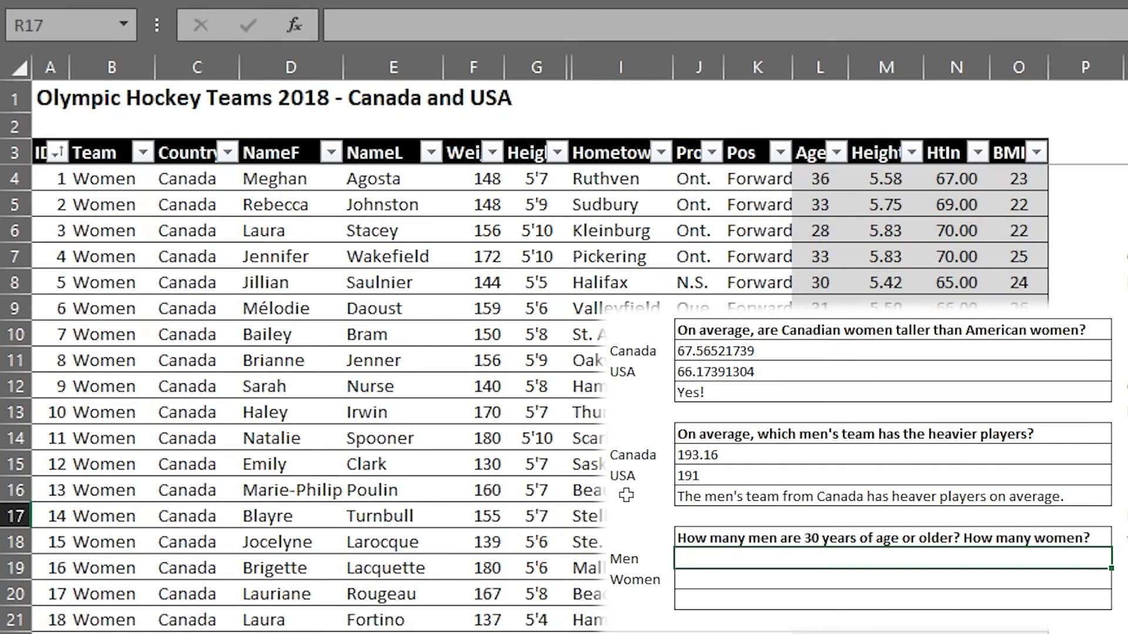
type("=COUNTIF")
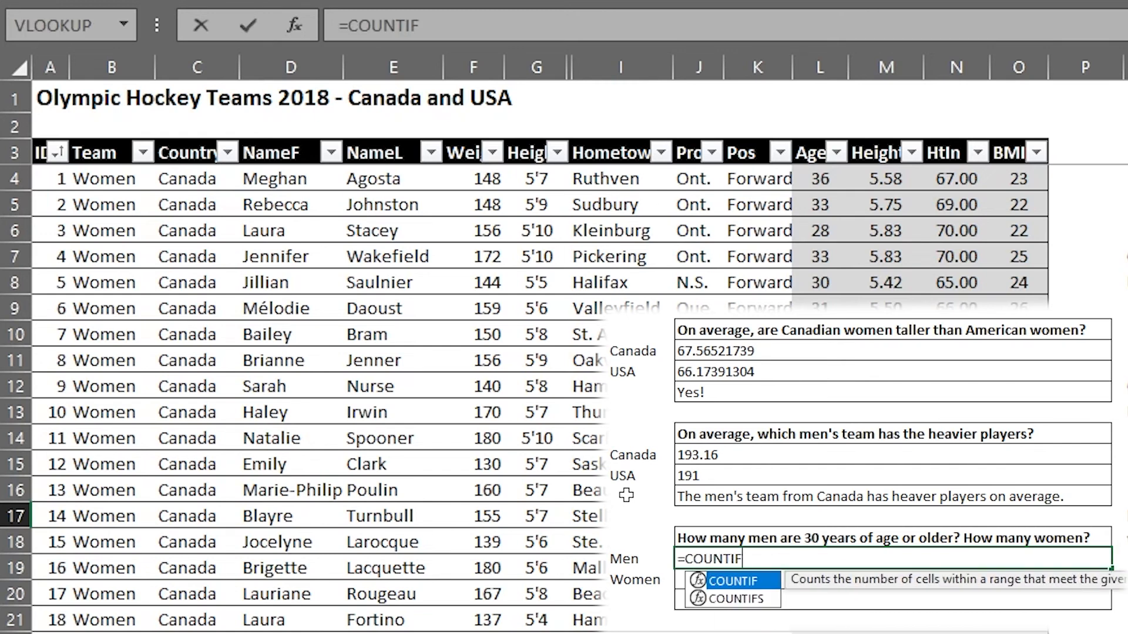
type("S(")
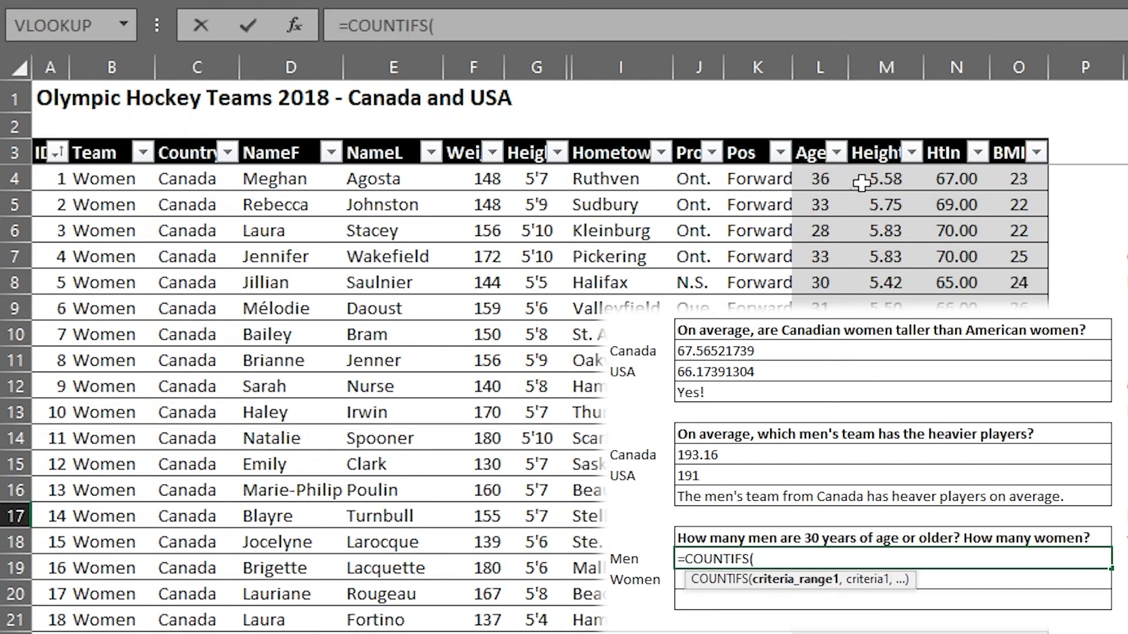
left_click(818, 62)
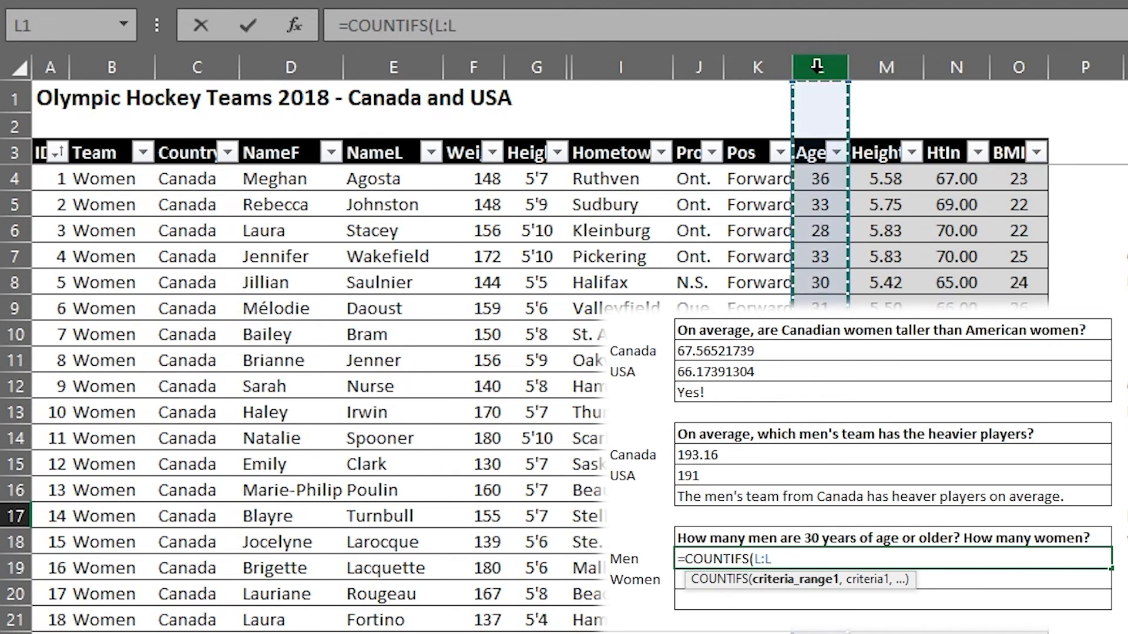
type(",\"")
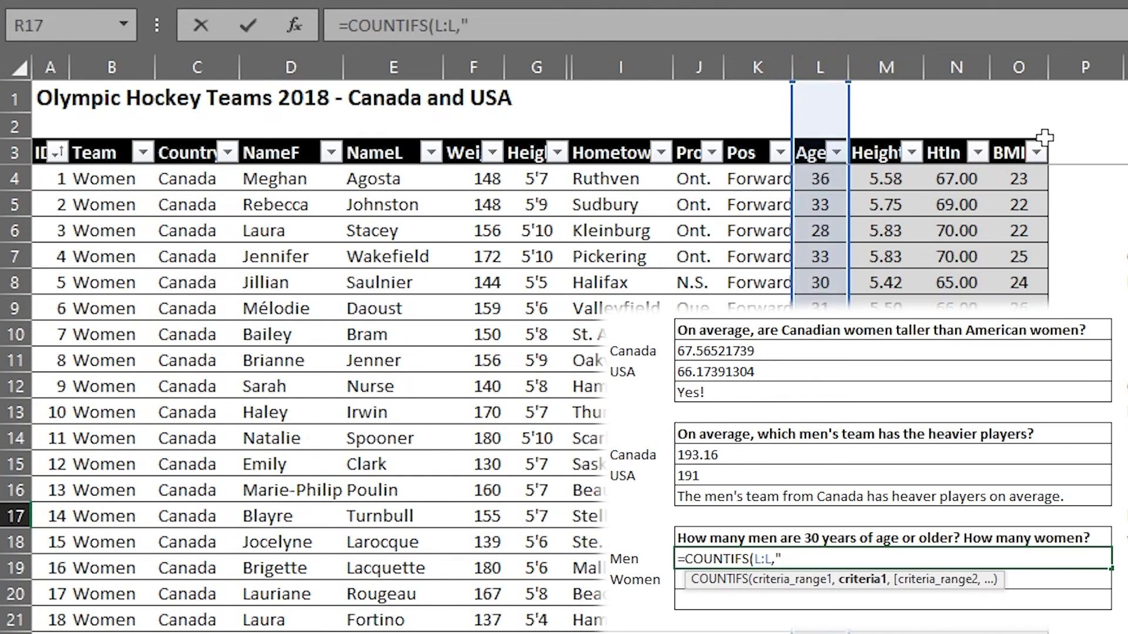
type(">=30\"")
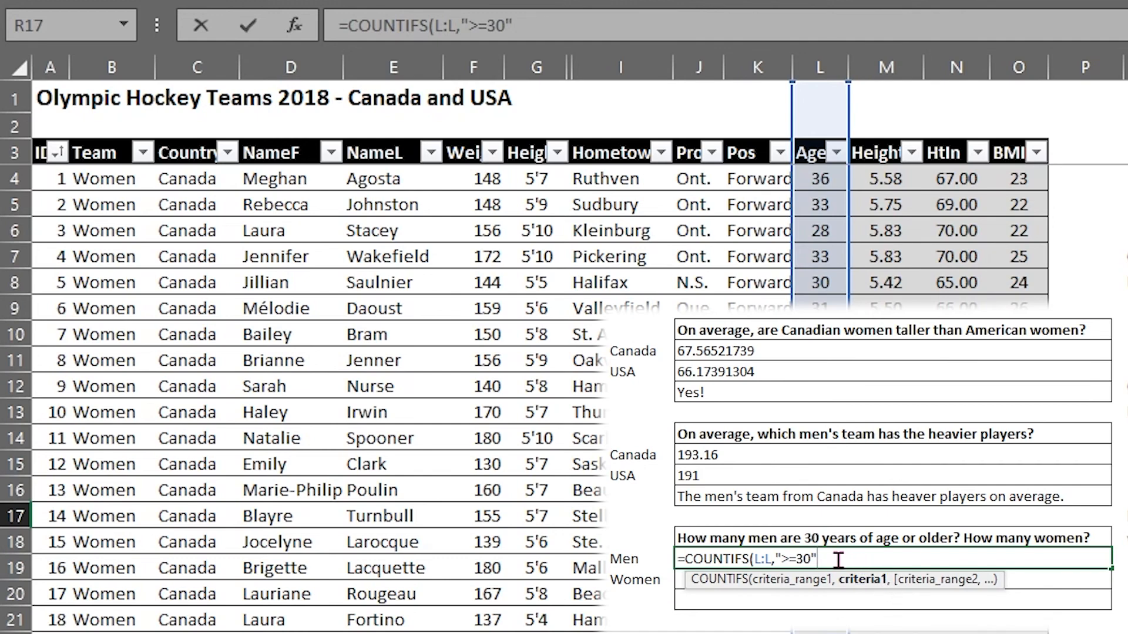
type(",")
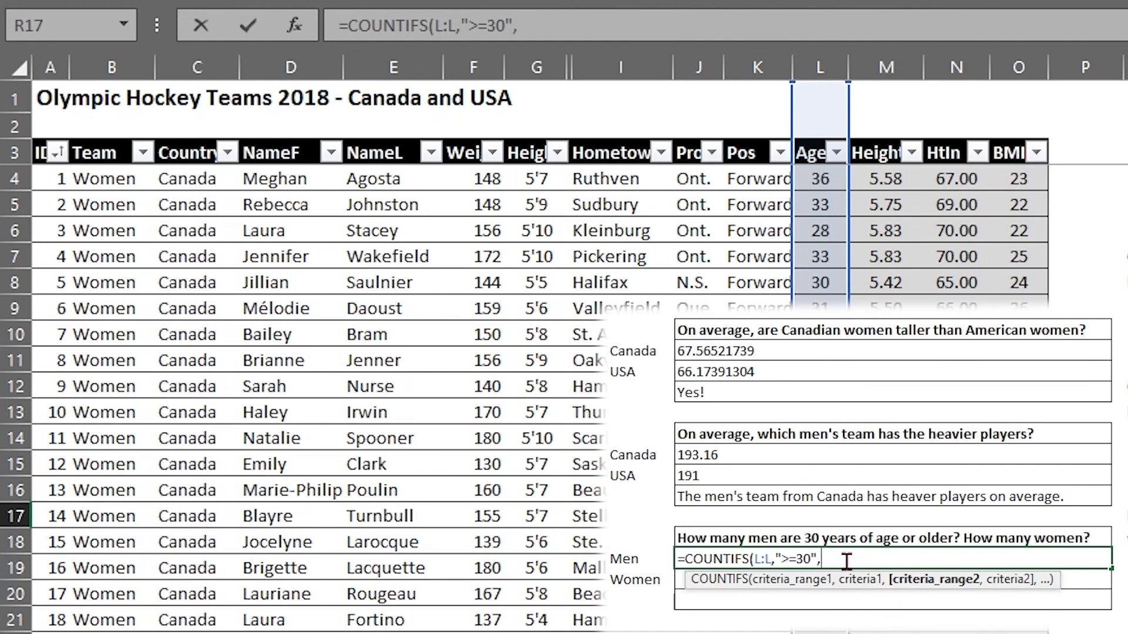
left_click(112, 66)
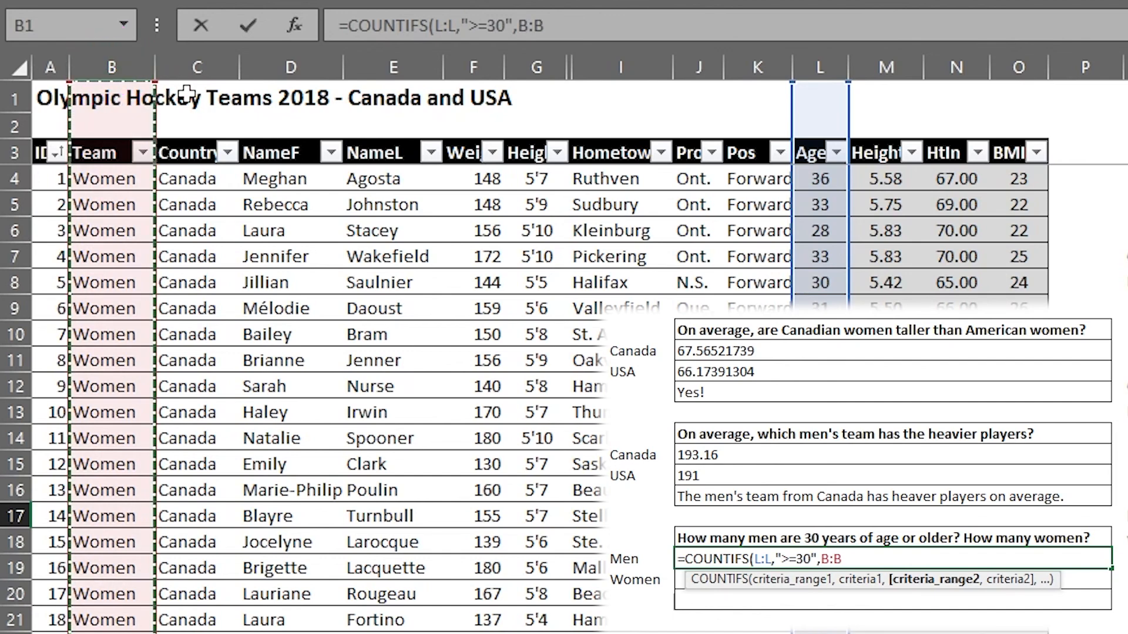
type(",\"m")
key("BackSpace")
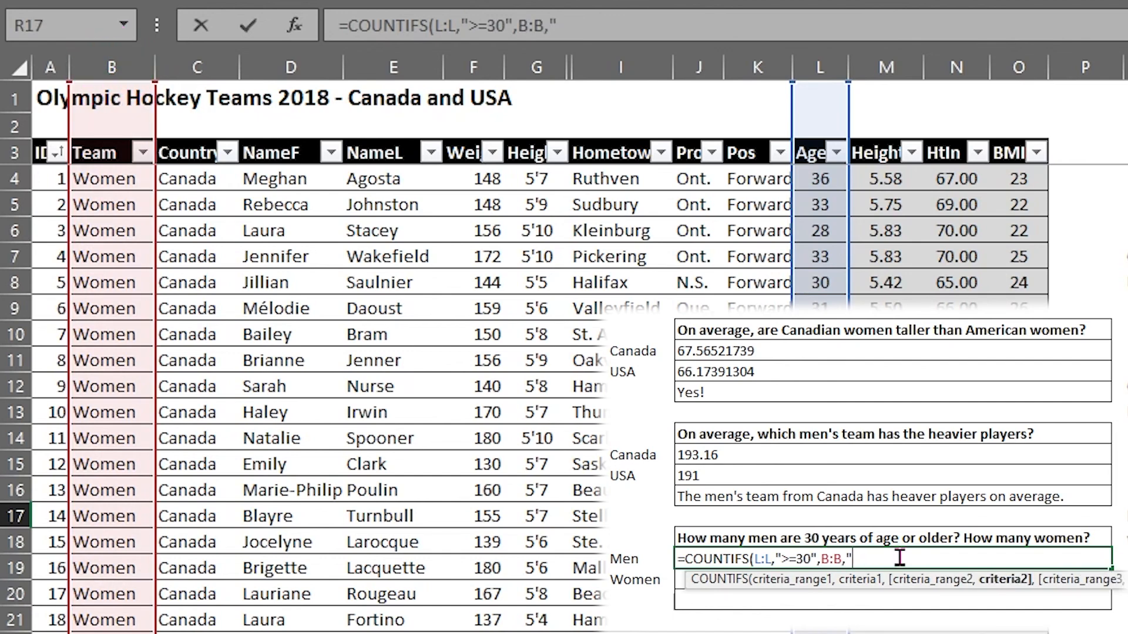
type("Men\")")
key("Return")
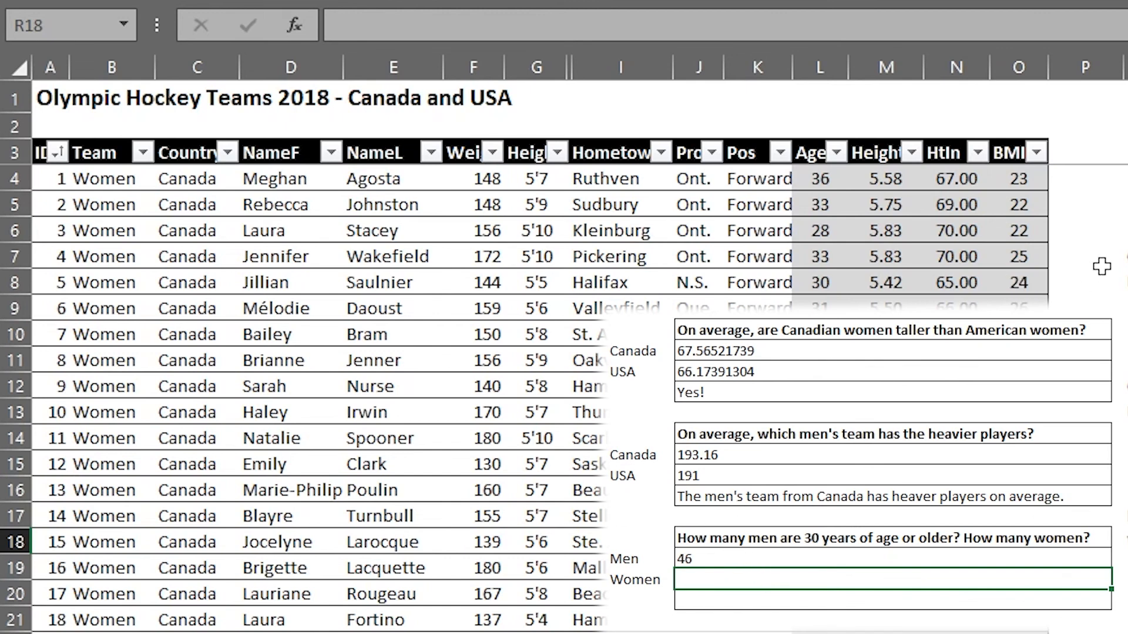
Step: Enter a COUNTIFS formula in R18 with the criteria ">=30" in age column L:L and "Women" in team column B:B
type("=COUNTIFS")
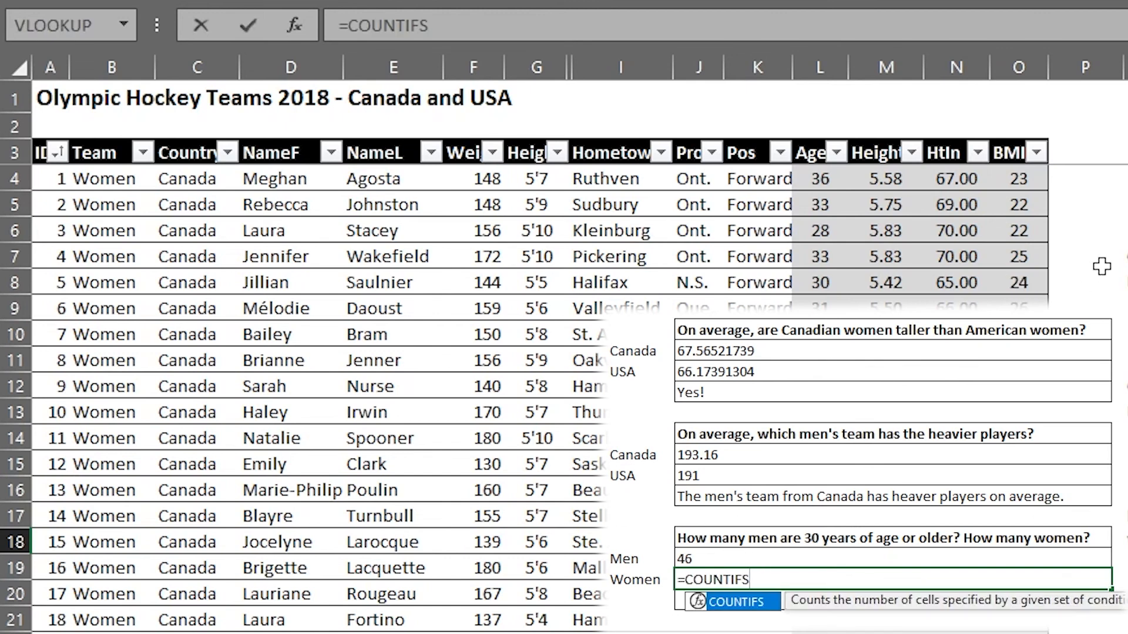
type("(")
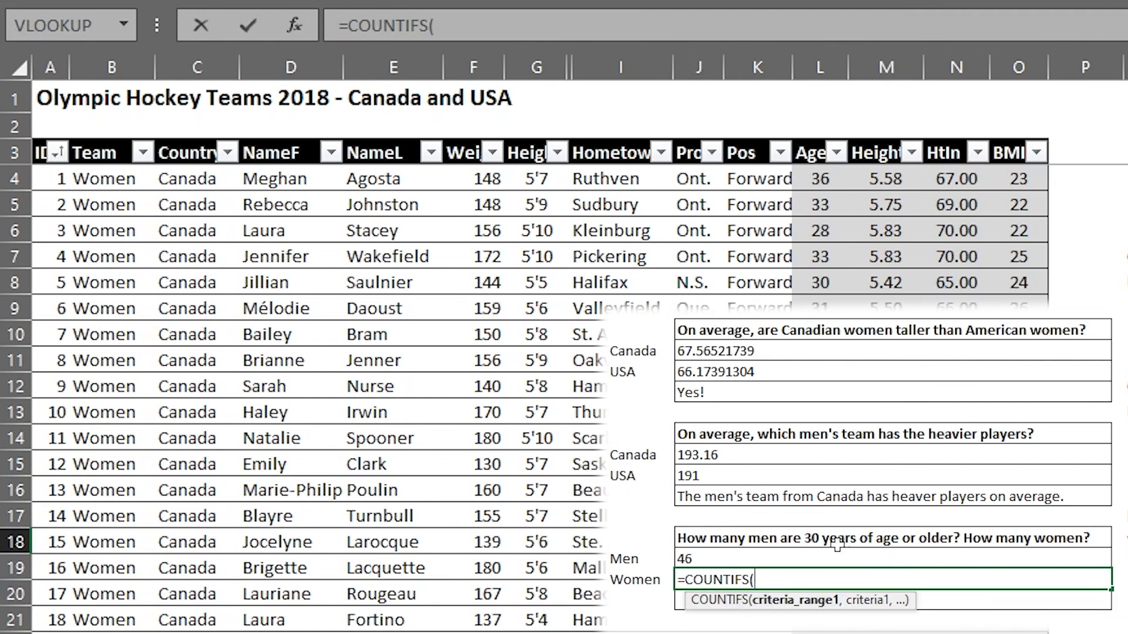
left_click(816, 71)
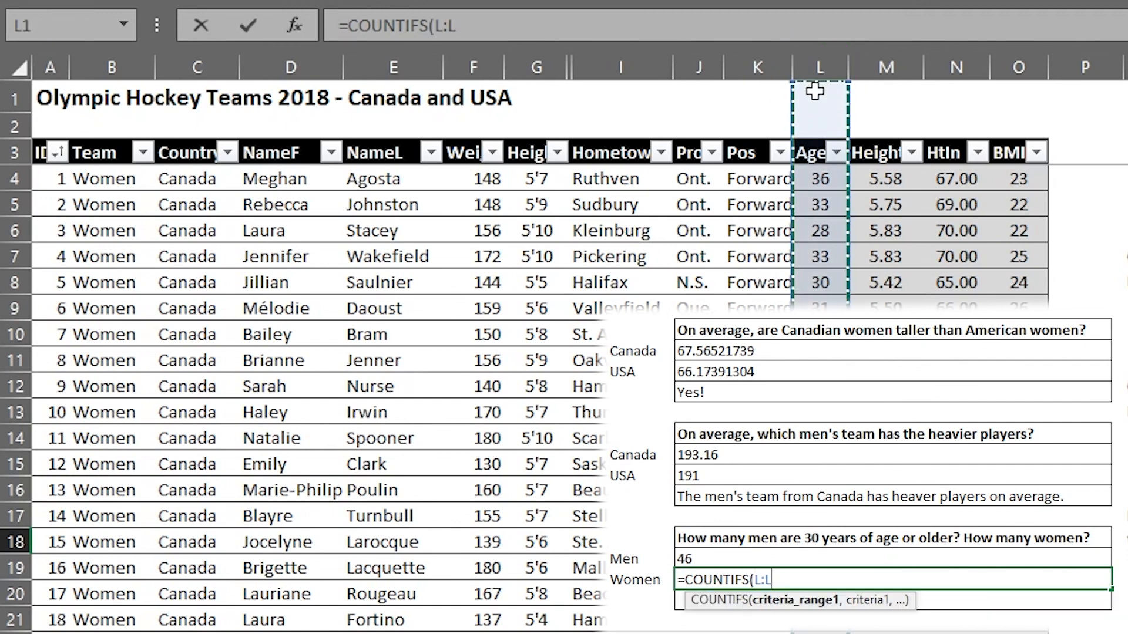
type(",")
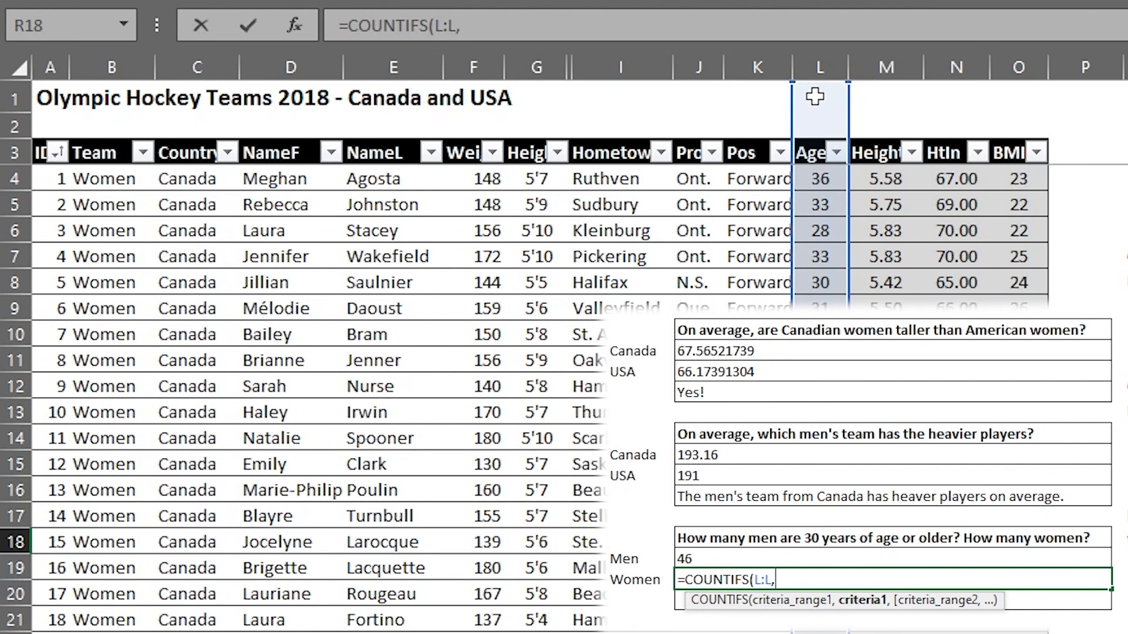
type("\">=30\"")
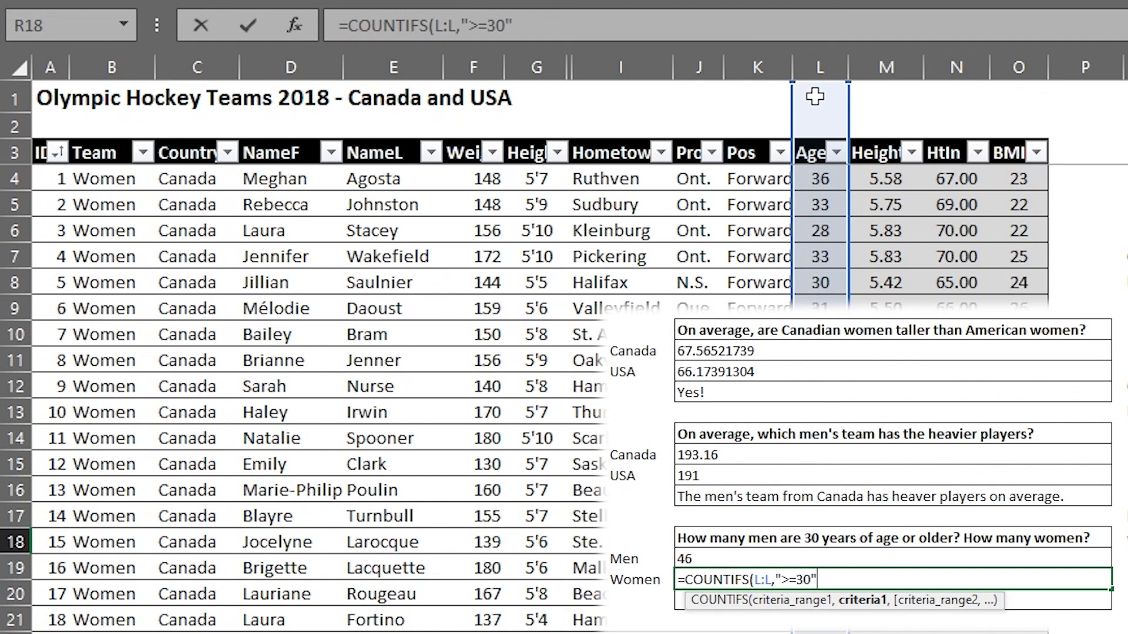
type(",")
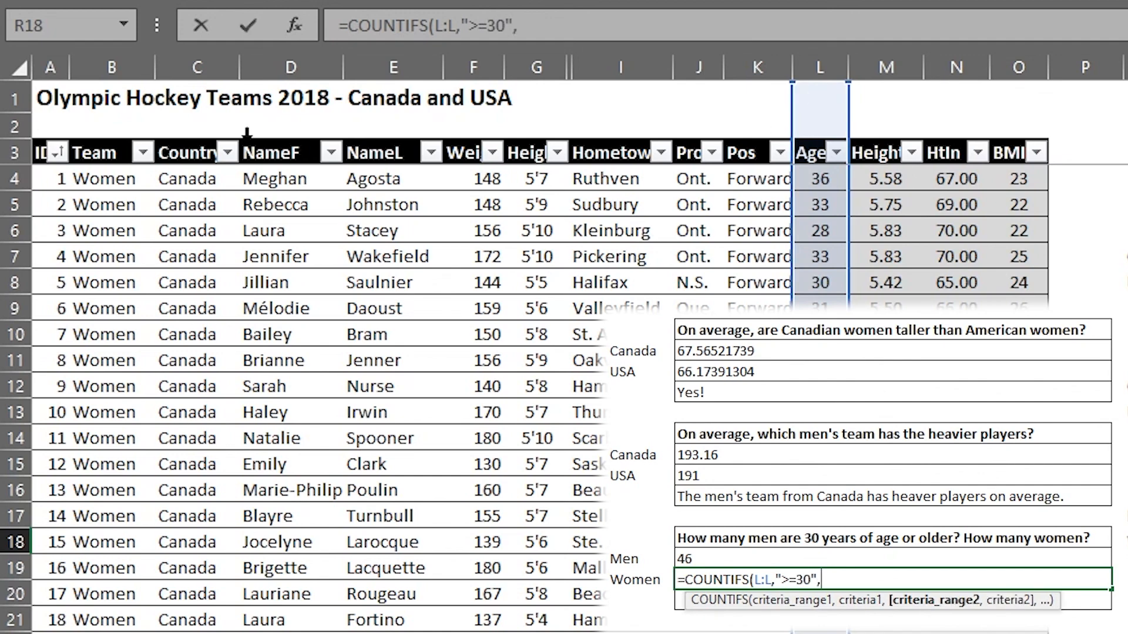
left_click(109, 66)
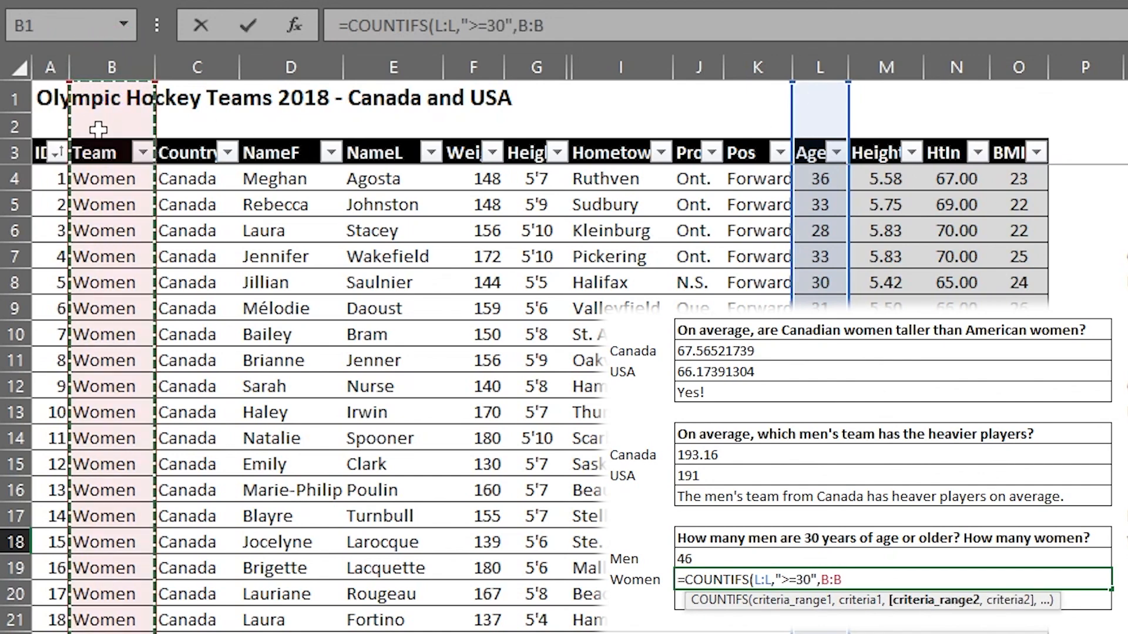
type(",")
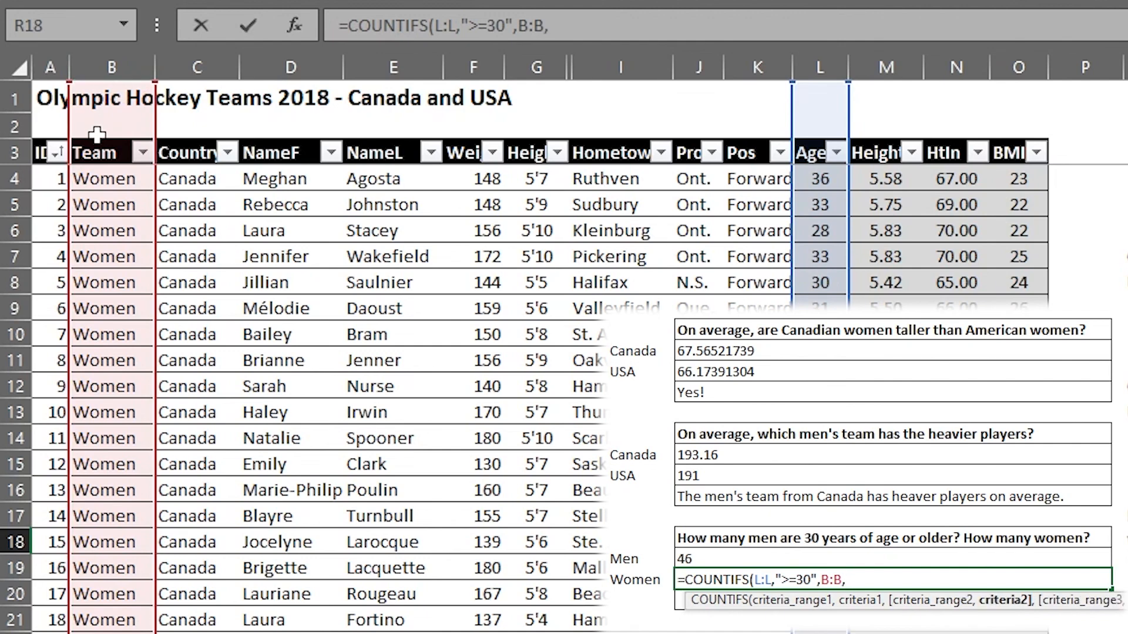
type("\"Women\")")
key("Return")
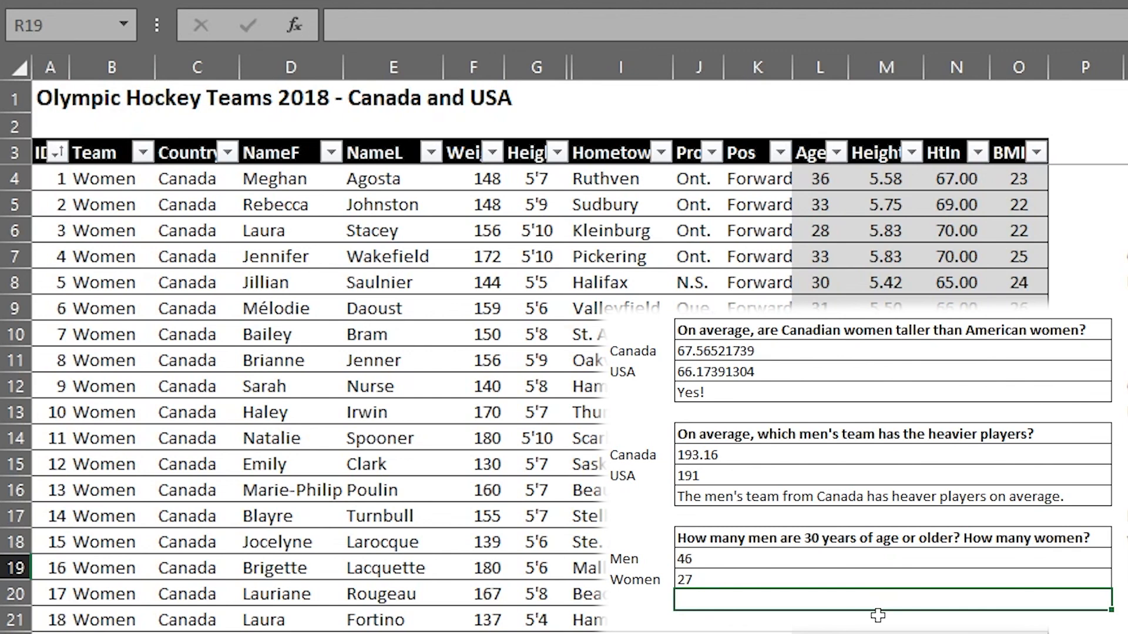
Step: Answer the age question in R19 with "There are 46 men aged 30 or older, and 27 women aged 30 or older."
type("There are 46 men aged 30 or older, and 27")
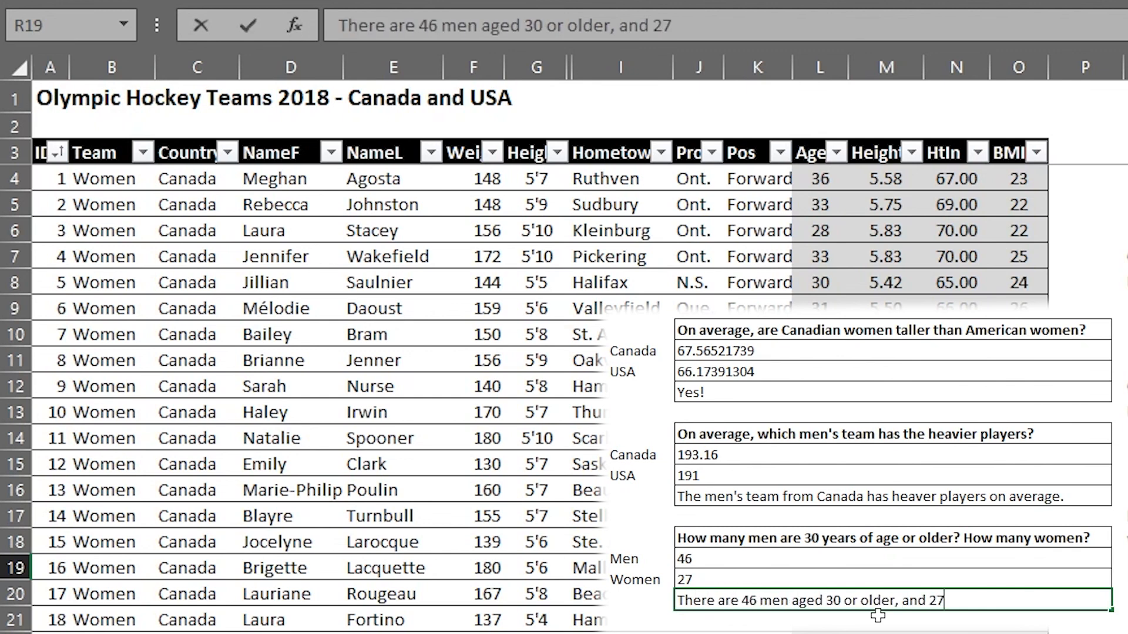
type(" women aged 30 or older.")
key("Return")
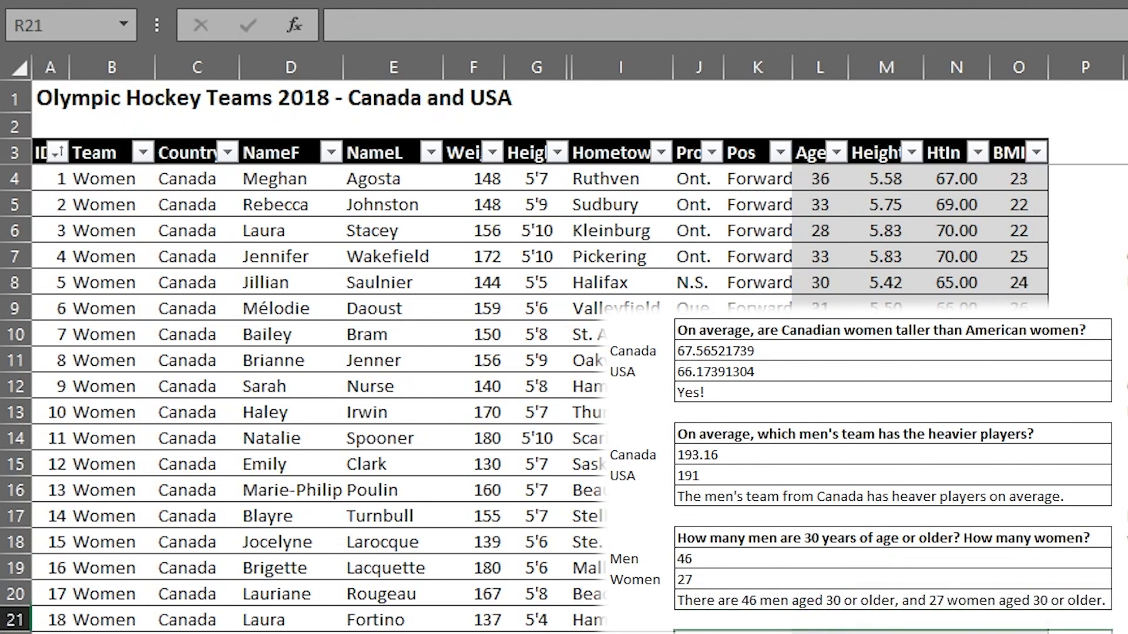